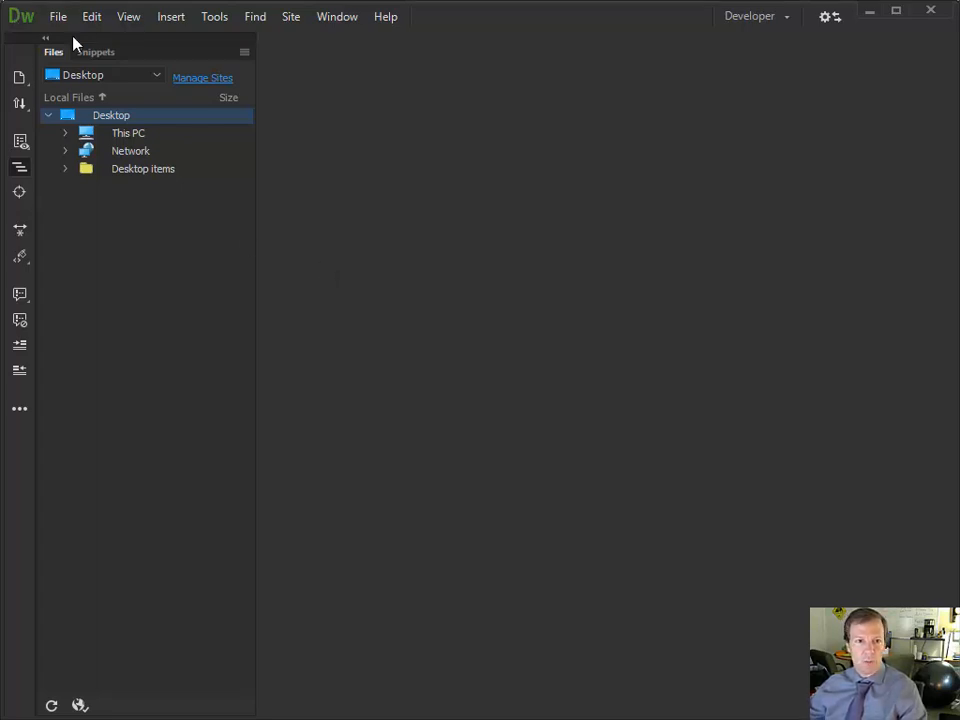
Open the Files panel's site dropdown, currently showing Desktop, to list sites and drives
left_click(128, 79)
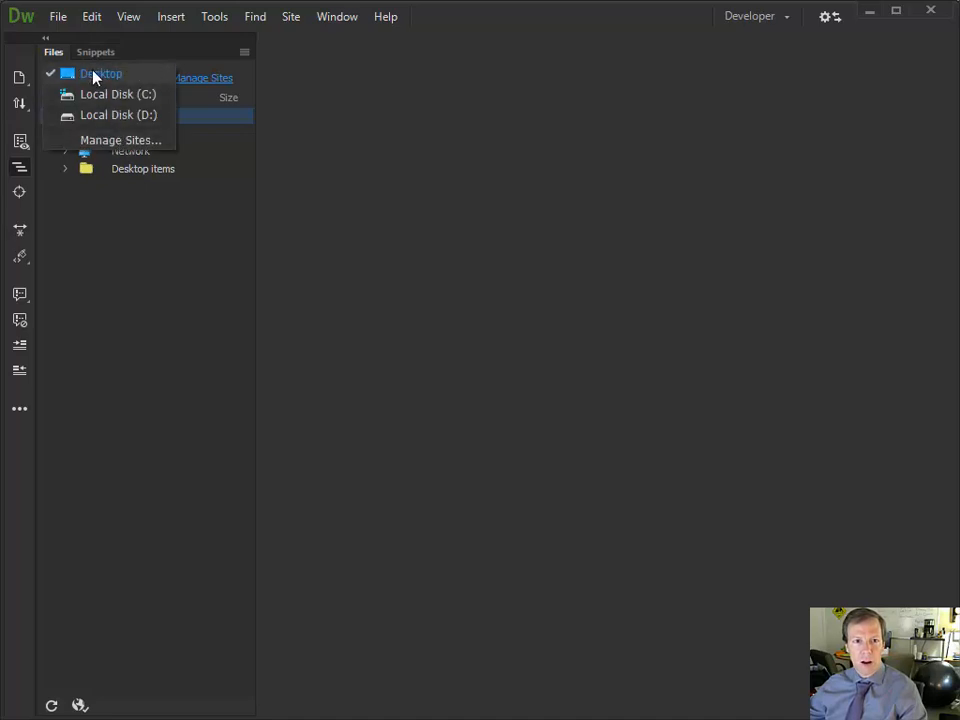
From Manage Sites, create a new site named 'ECS Fall 2017'
left_click(122, 141)
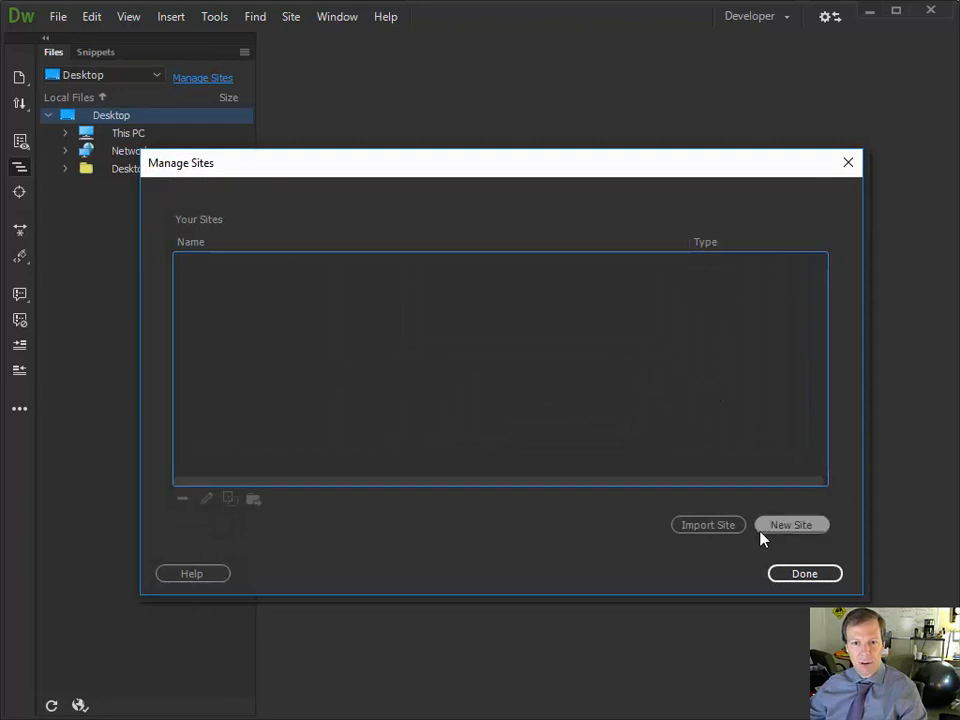
left_click(762, 530)
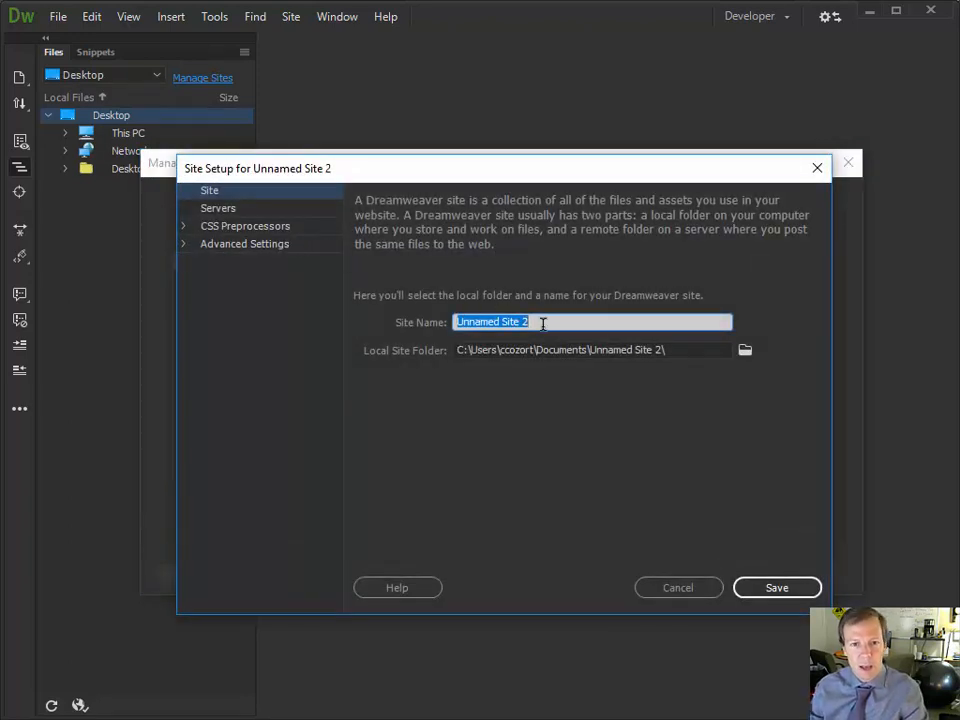
type("ECS 5")
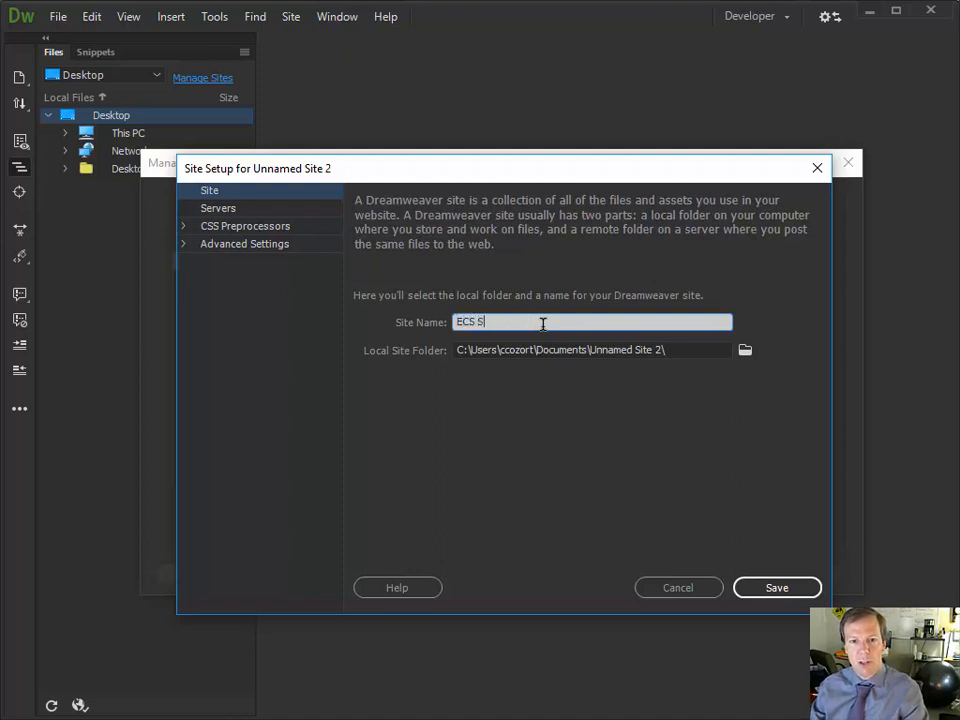
key("BackSpace")
key("BackSpace")
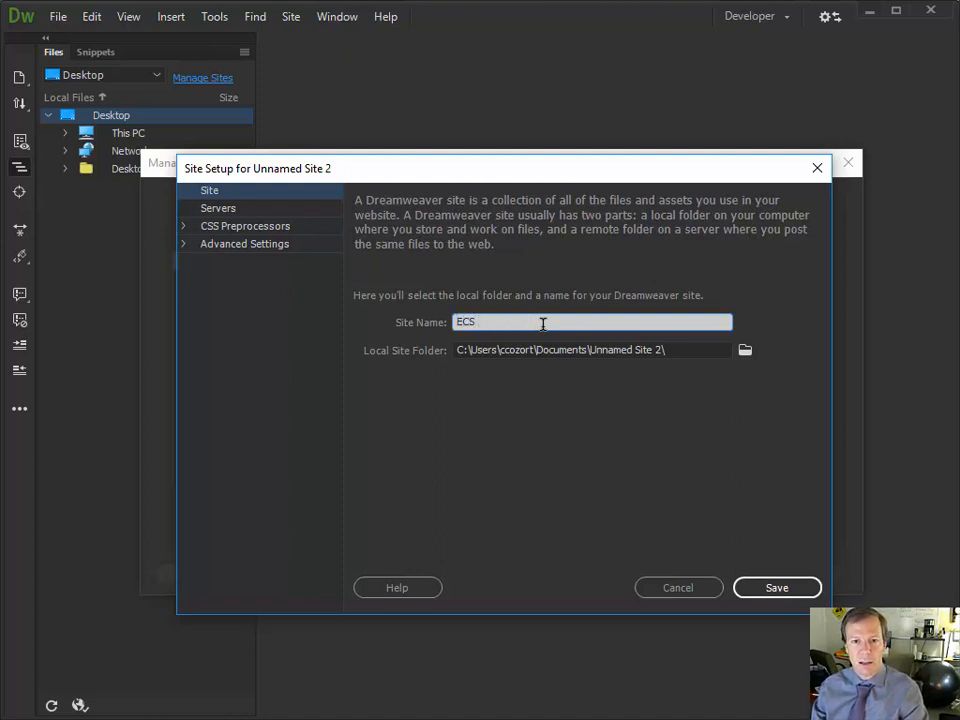
type("Fall 201")
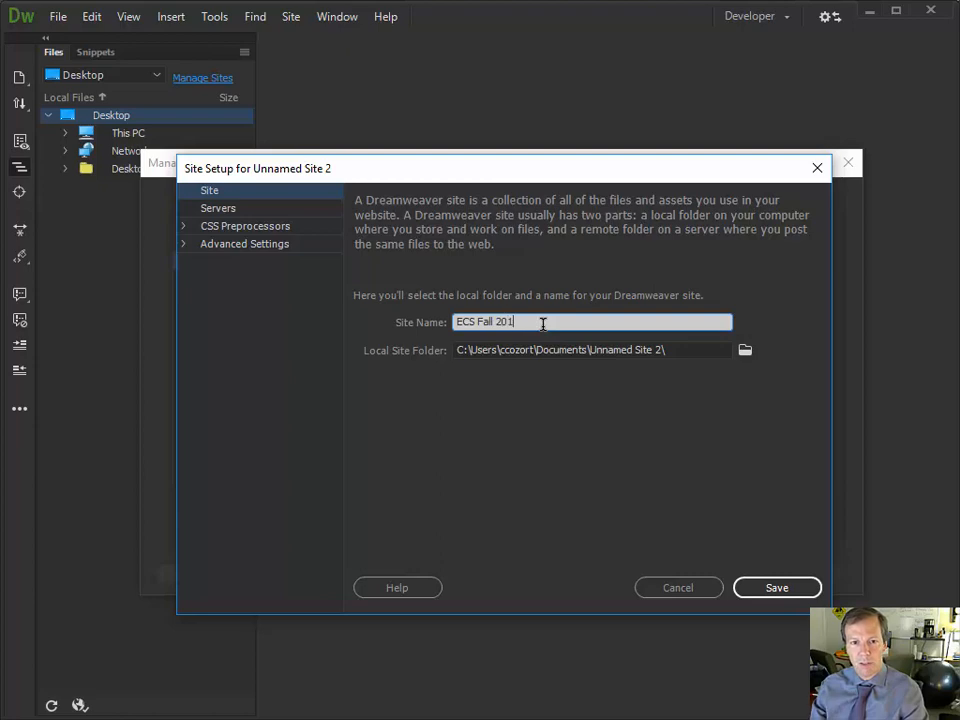
type("7")
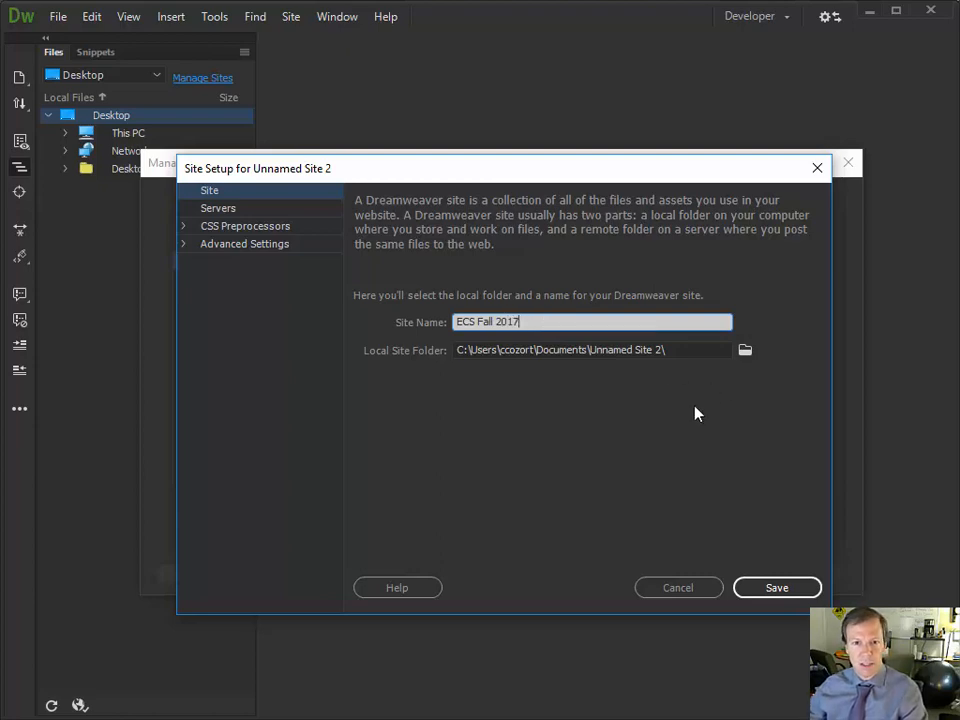
left_click(745, 350)
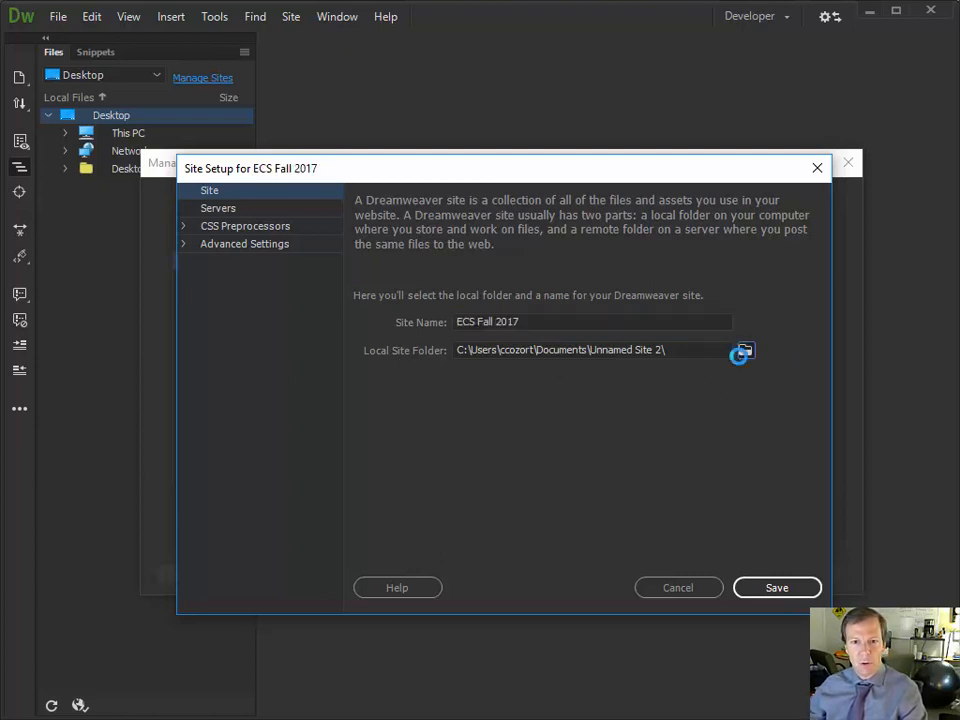
Set the local site folder to Computer Science > ECS > myweb and save the site
left_click_drag(651, 208, 602, 148)
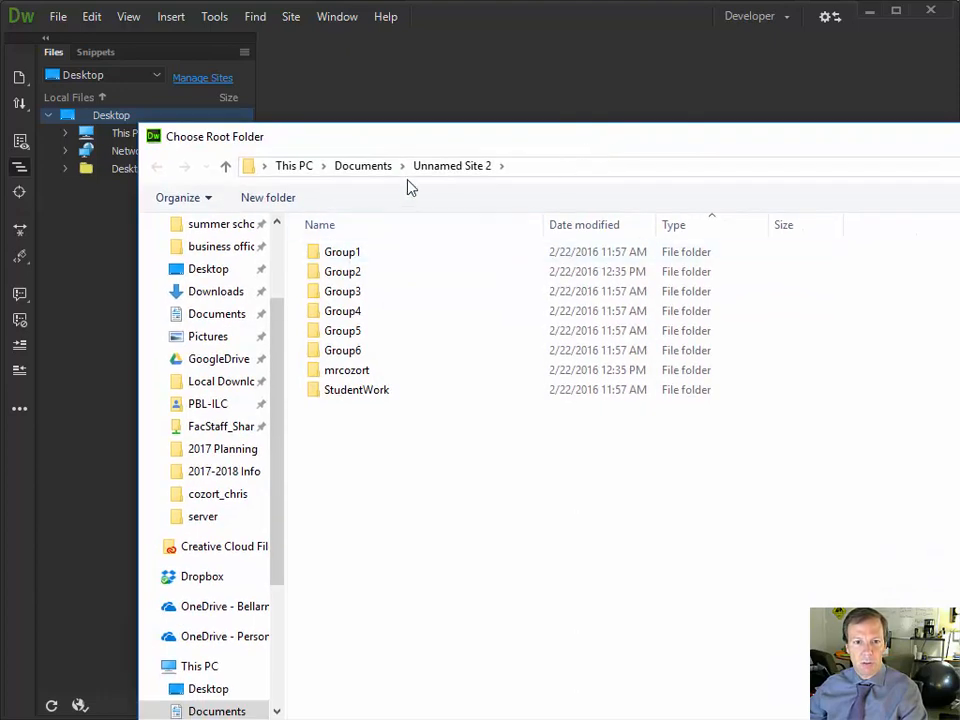
scroll(240, 270, "up", 2)
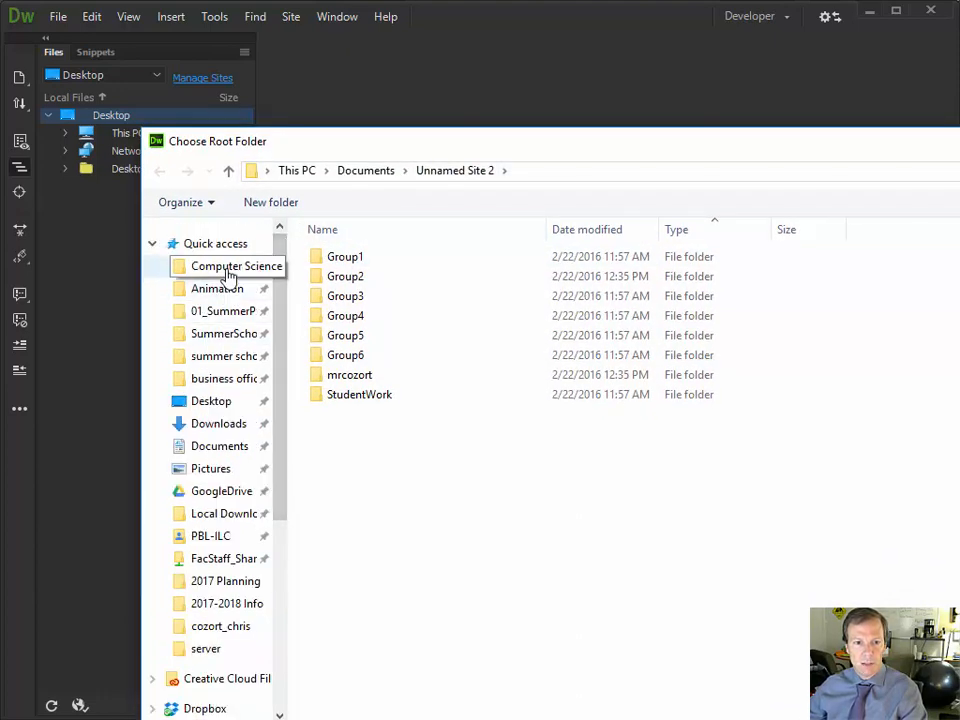
left_click(226, 267)
left_click(340, 298)
double_click(340, 298)
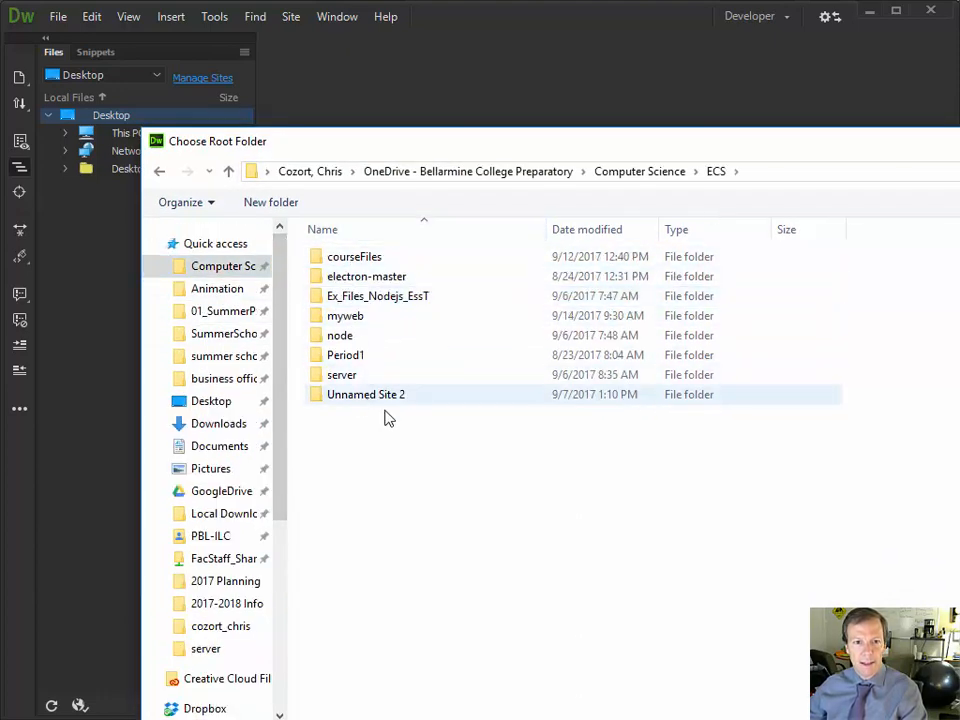
double_click(360, 317)
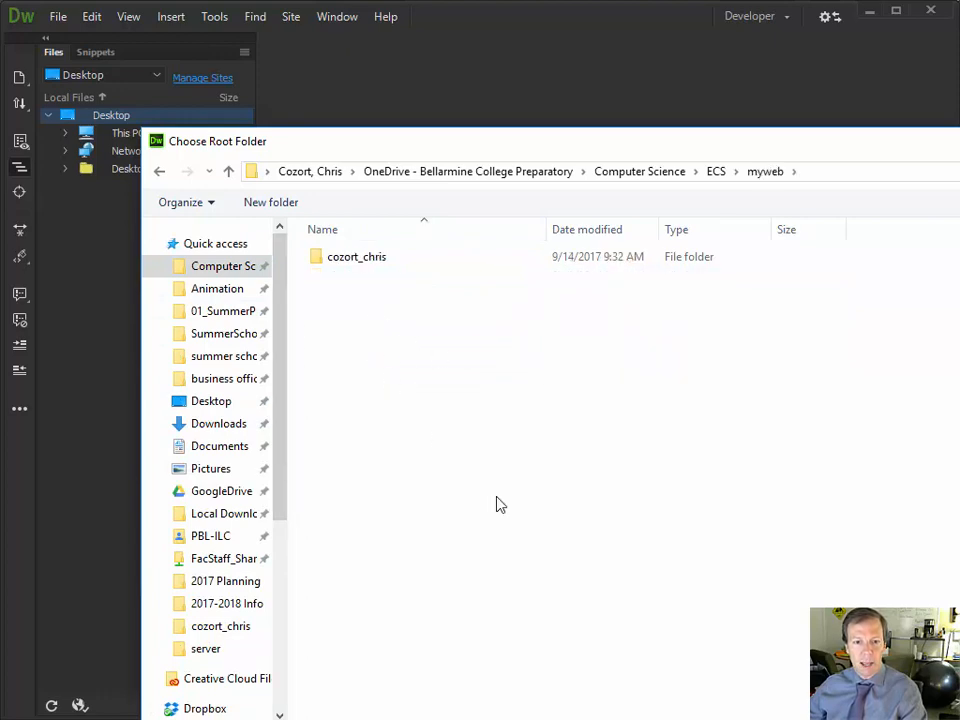
left_click(760, 718)
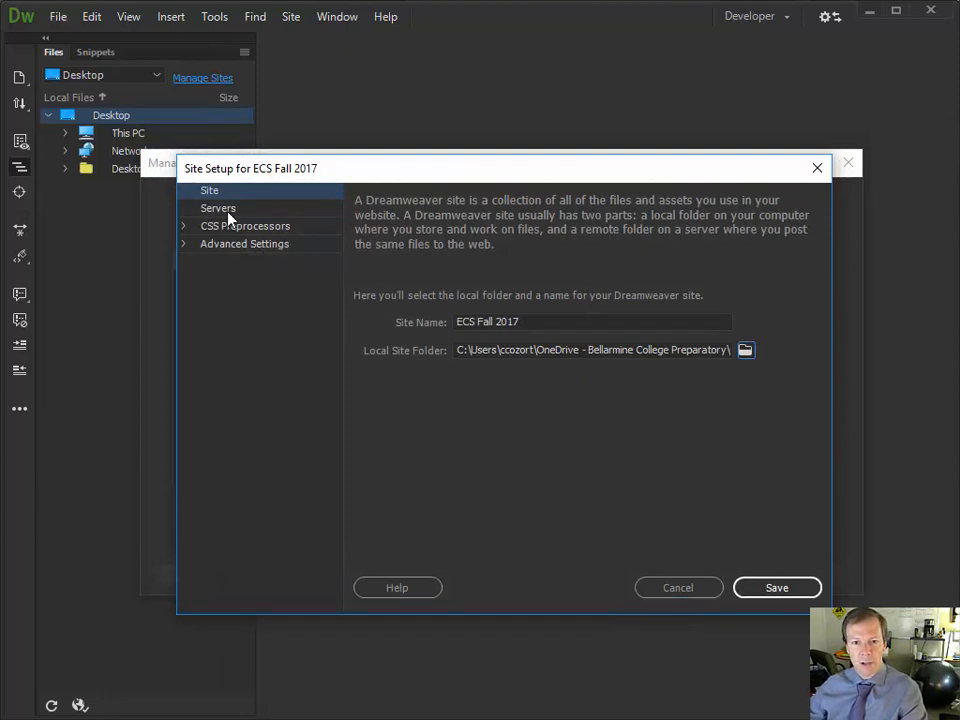
left_click(812, 585)
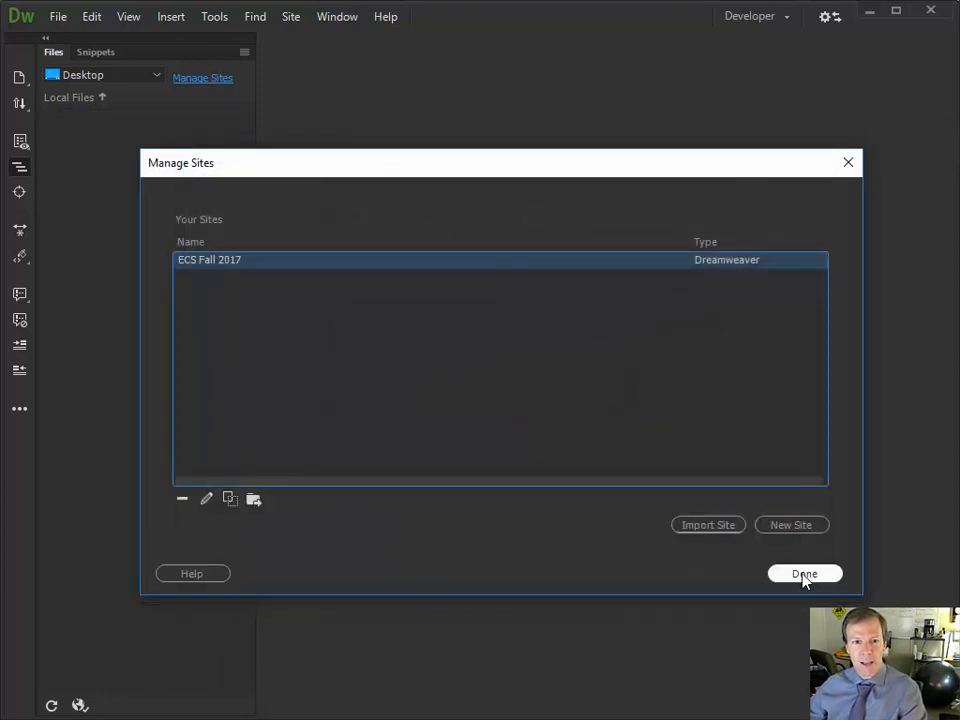
Close Manage Sites and browse the student folder and its _audio folder in the Files panel
left_click(804, 575)
left_click(68, 134)
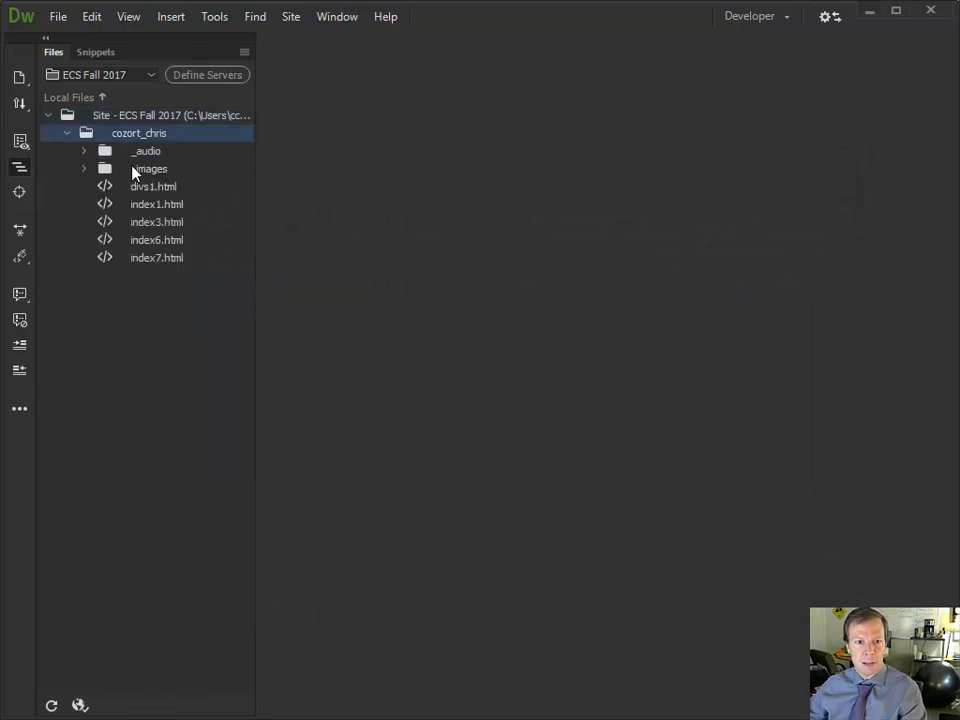
left_click(151, 152)
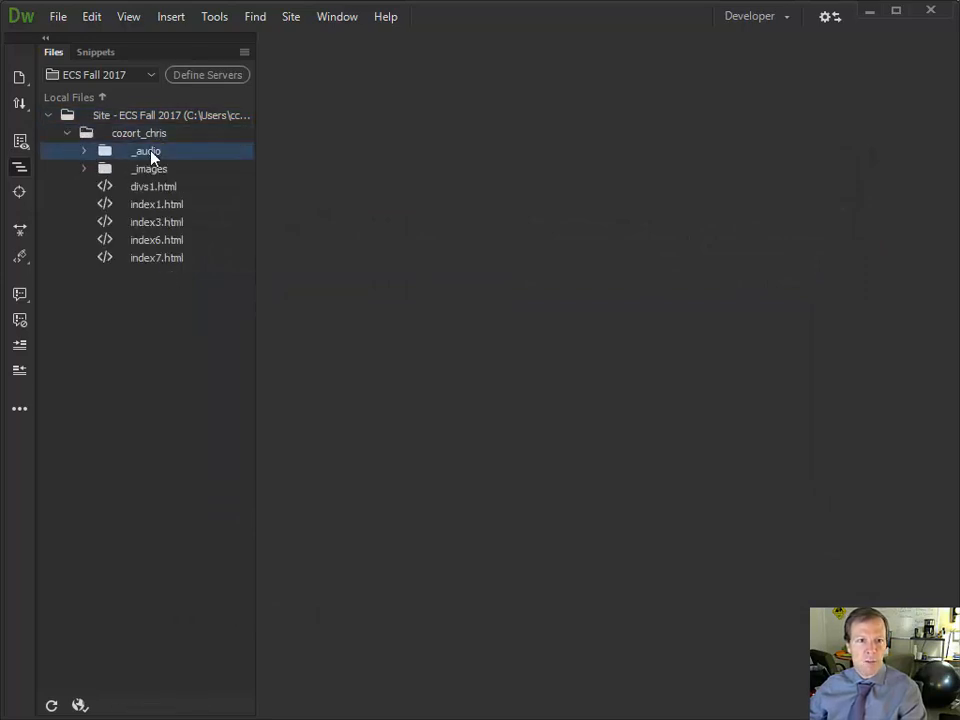
left_click(136, 133)
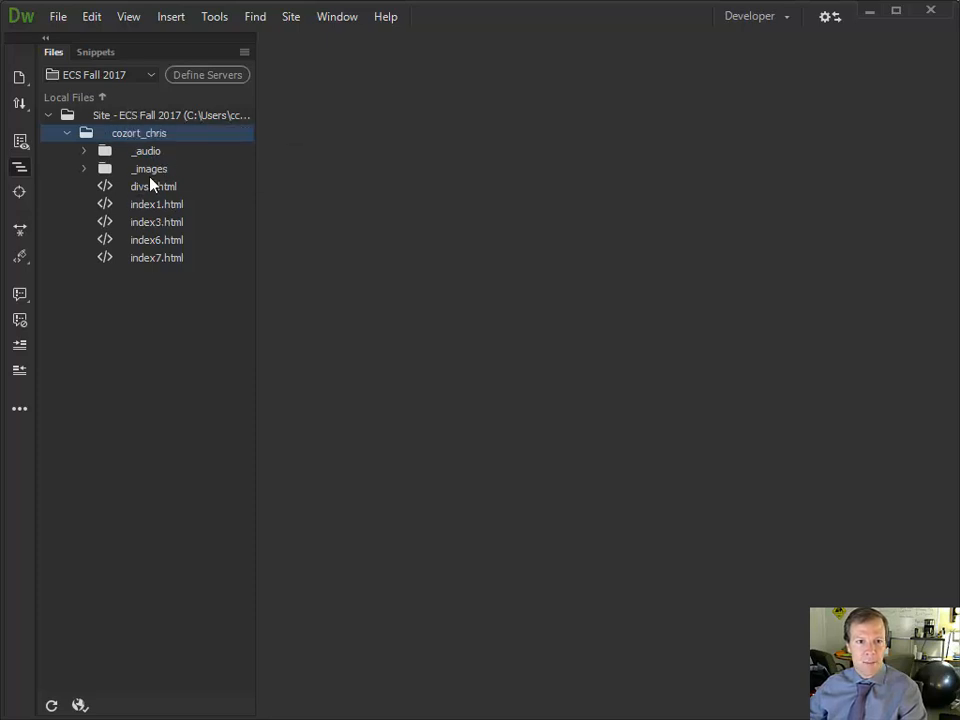
Reopen the ECS Fall 2017 site setup from Manage Sites
left_click(110, 76)
left_click(118, 99)
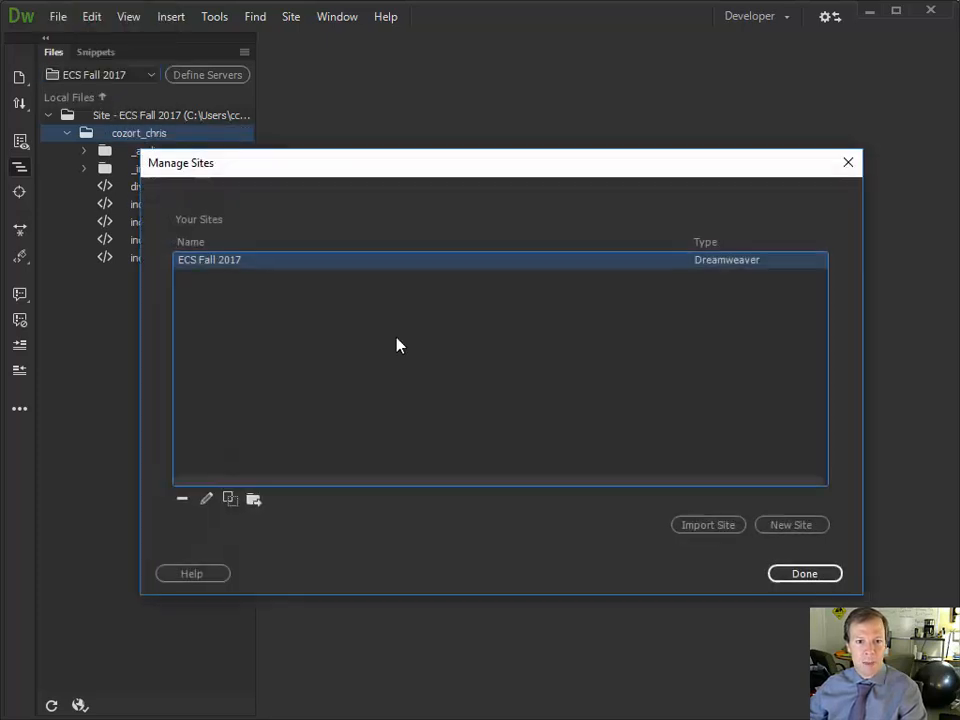
double_click(211, 263)
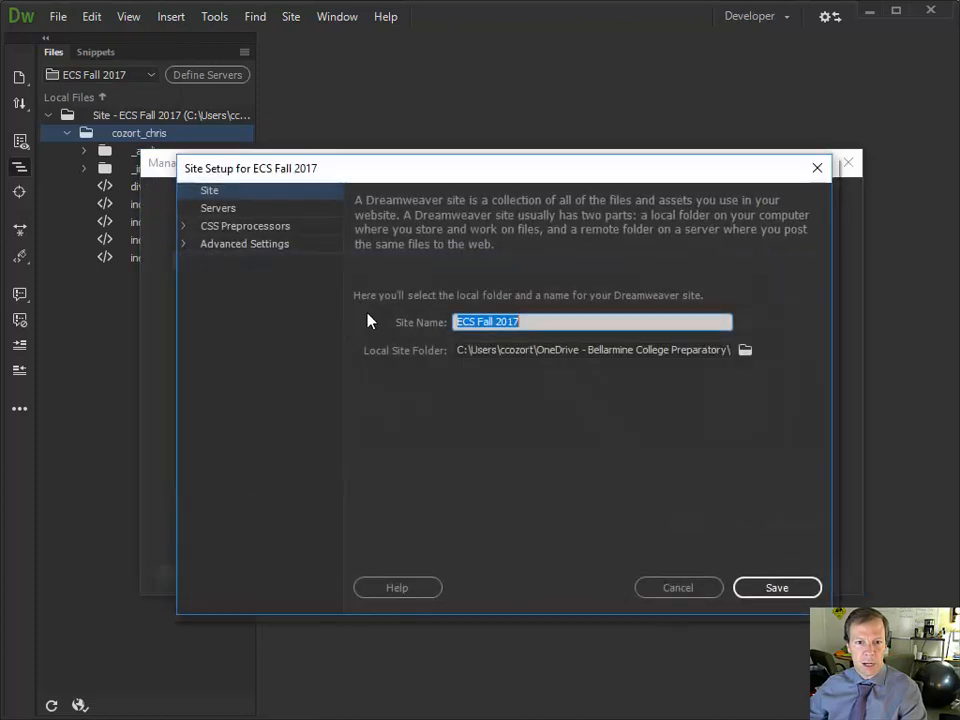
Add a new SFTP server with address cs.bcp.org in the site's Servers settings
left_click(216, 209)
left_click(364, 423)
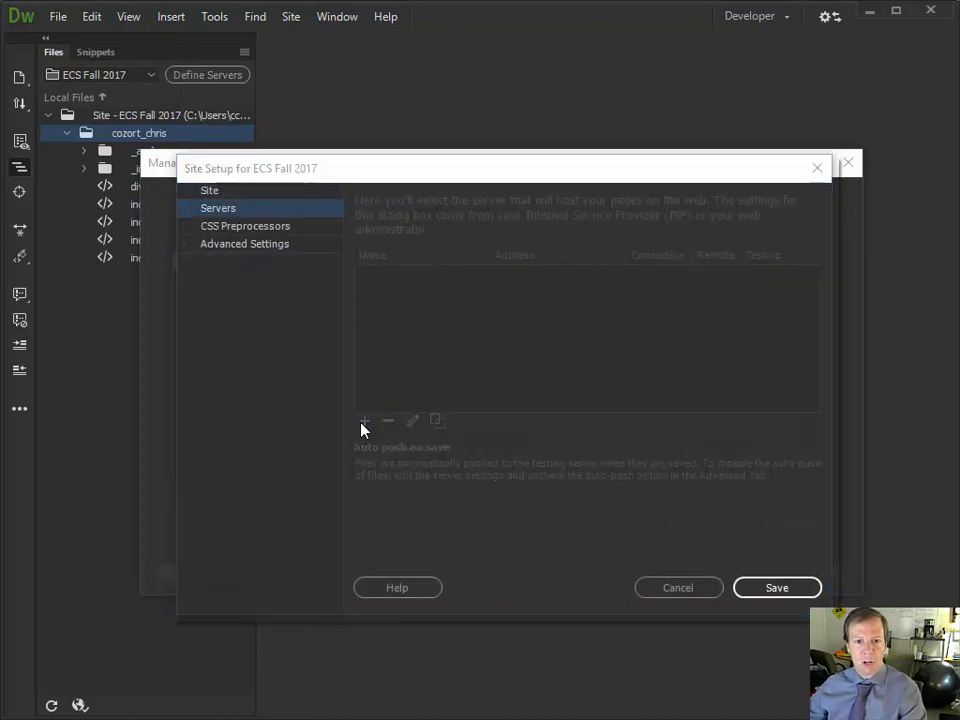
left_click(408, 256)
left_click(409, 295)
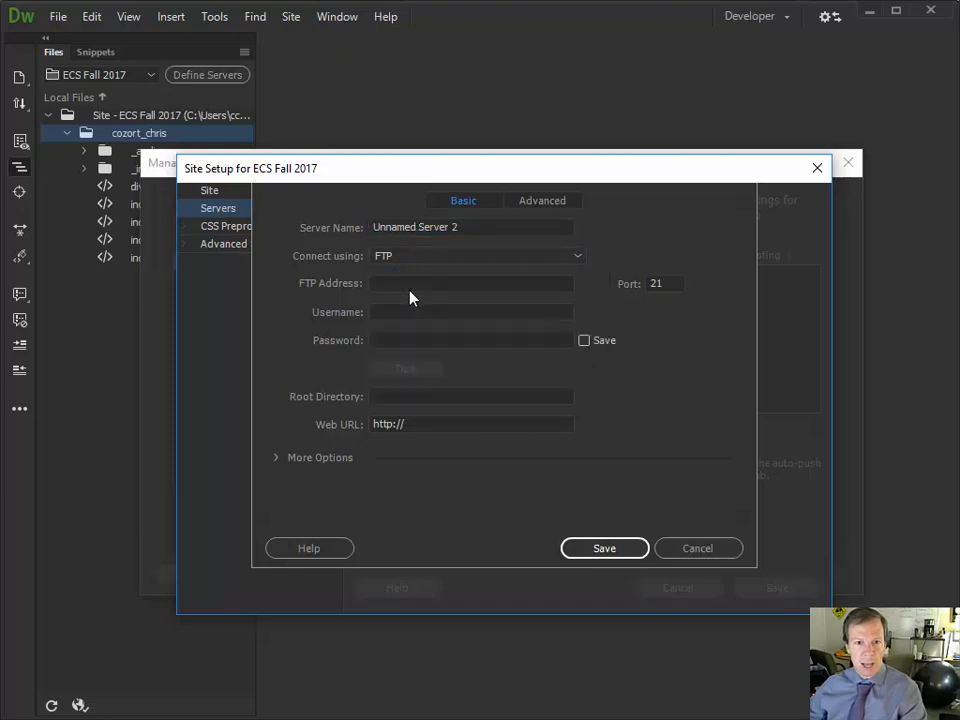
left_click(403, 284)
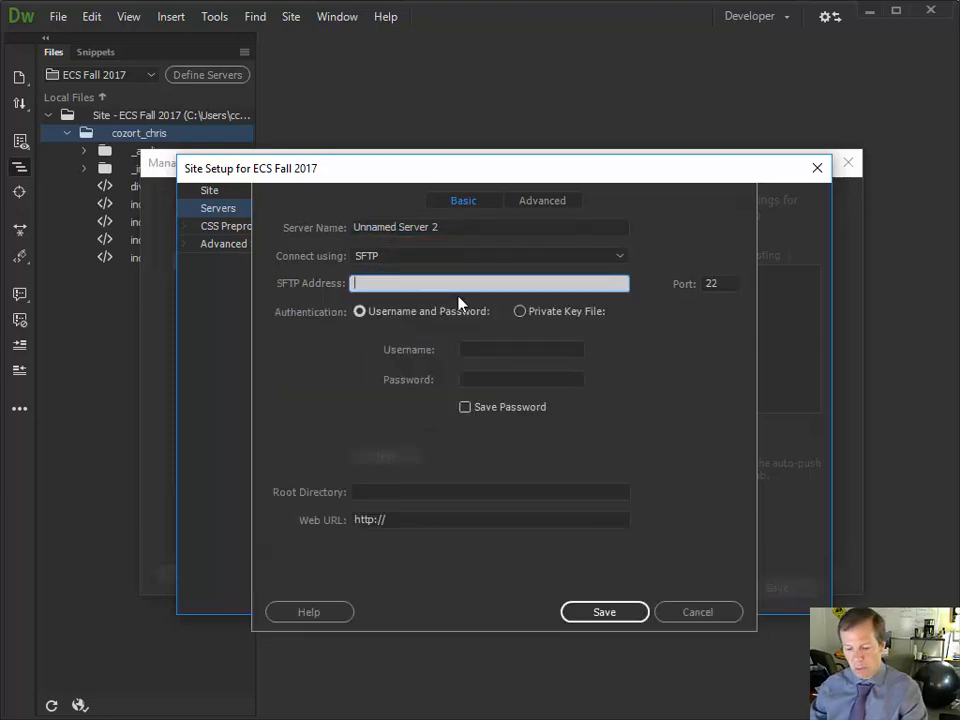
type("cs.bcp")
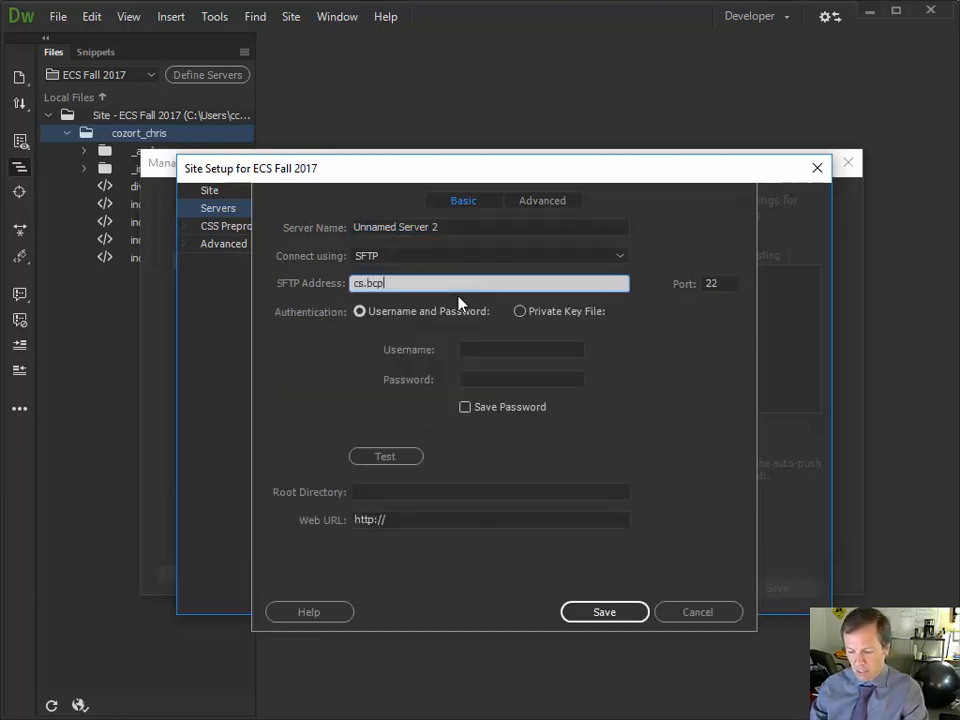
type(".org")
Enter the account username and password, then test the connection successfully
left_click(516, 348)
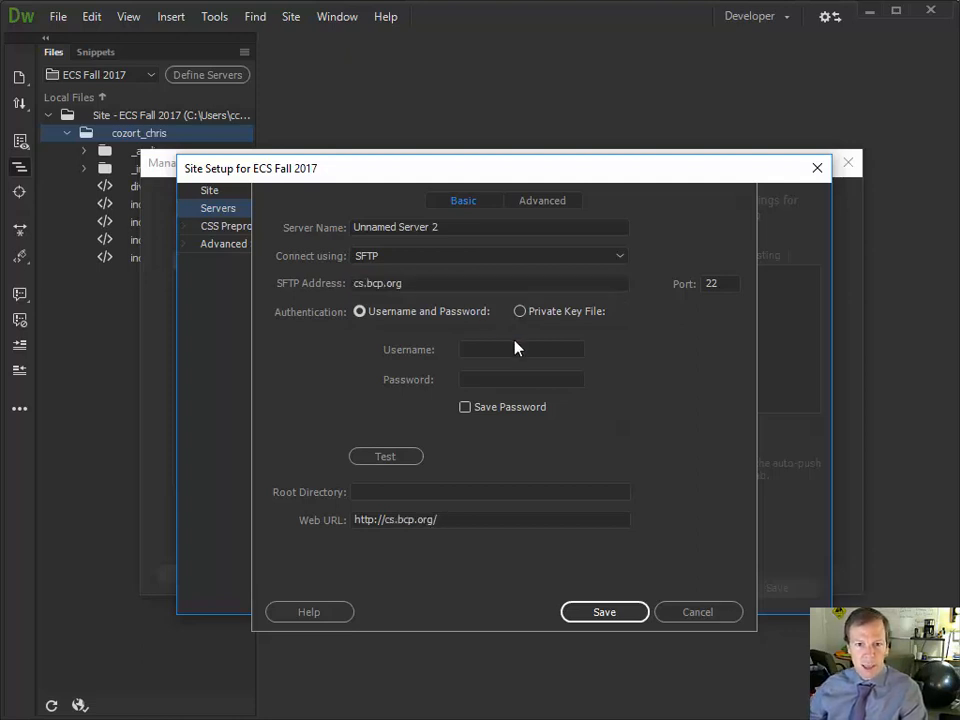
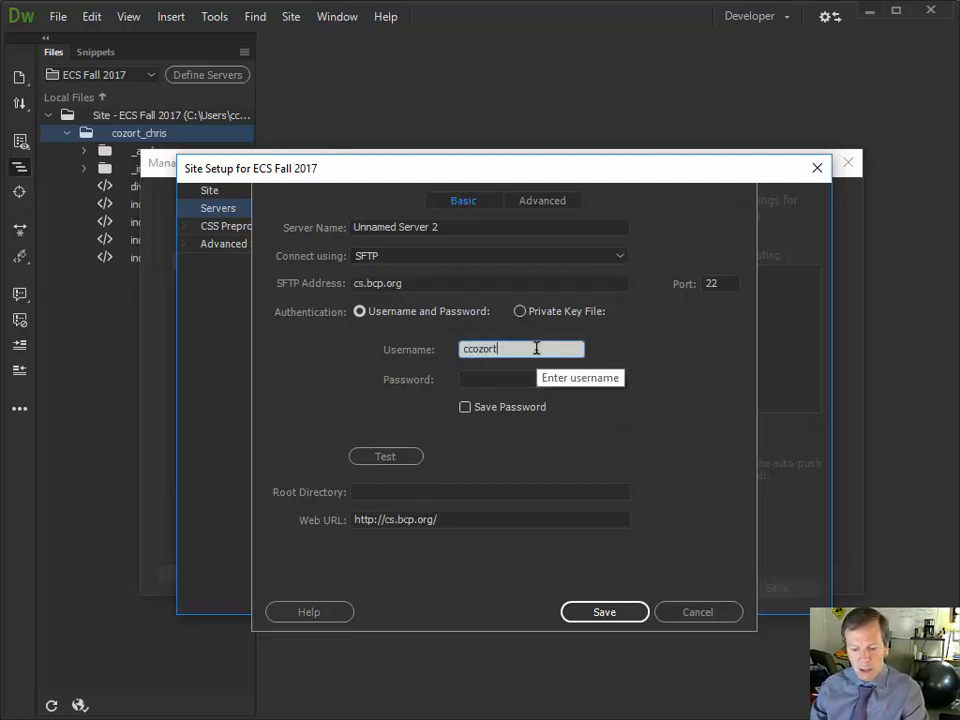
key("Tab")
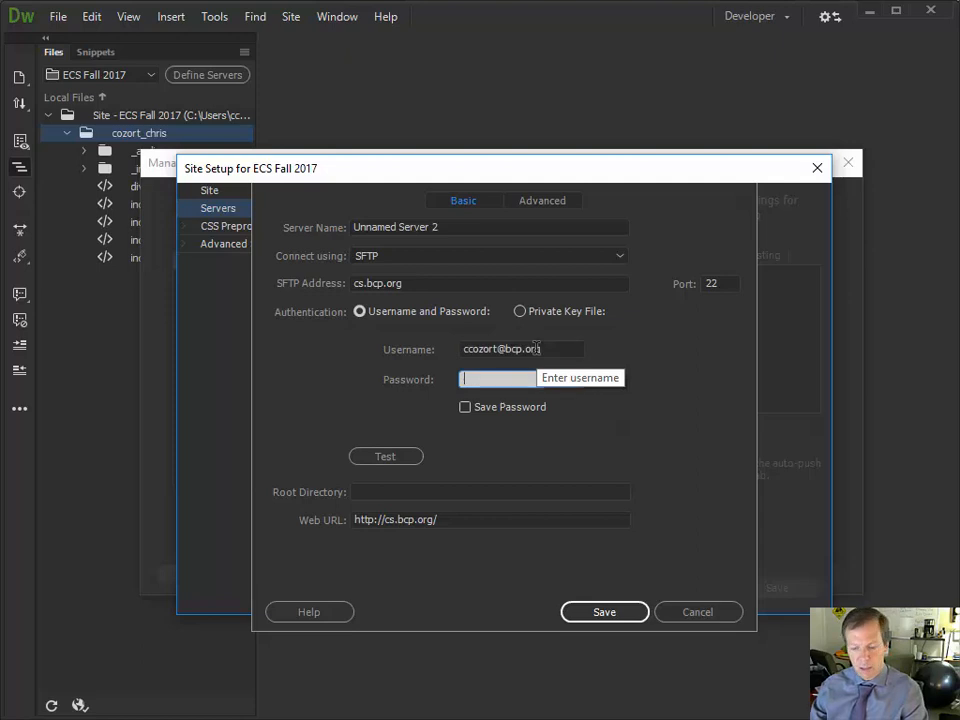
type("••••••••••")
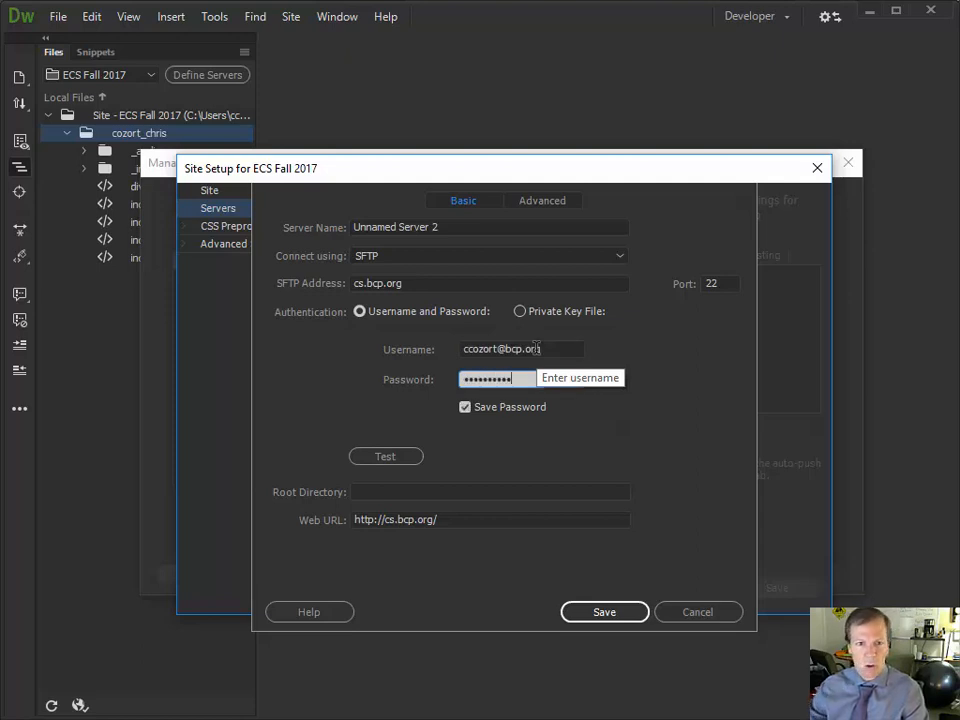
left_click(394, 455)
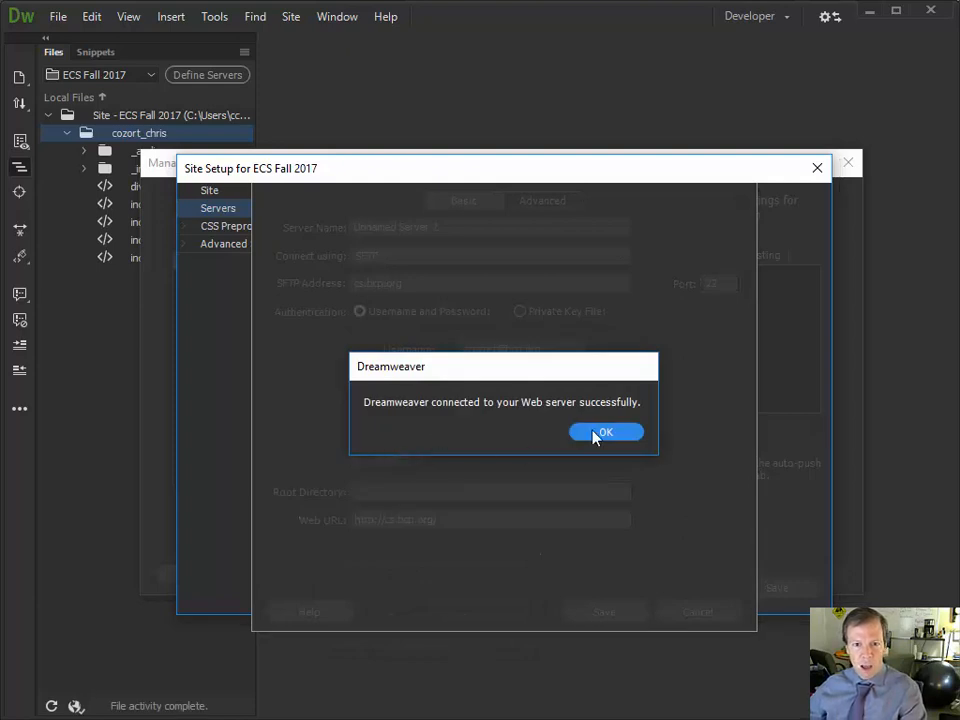
left_click(600, 432)
Review the server's Web URL field and save the new server
left_click(469, 519)
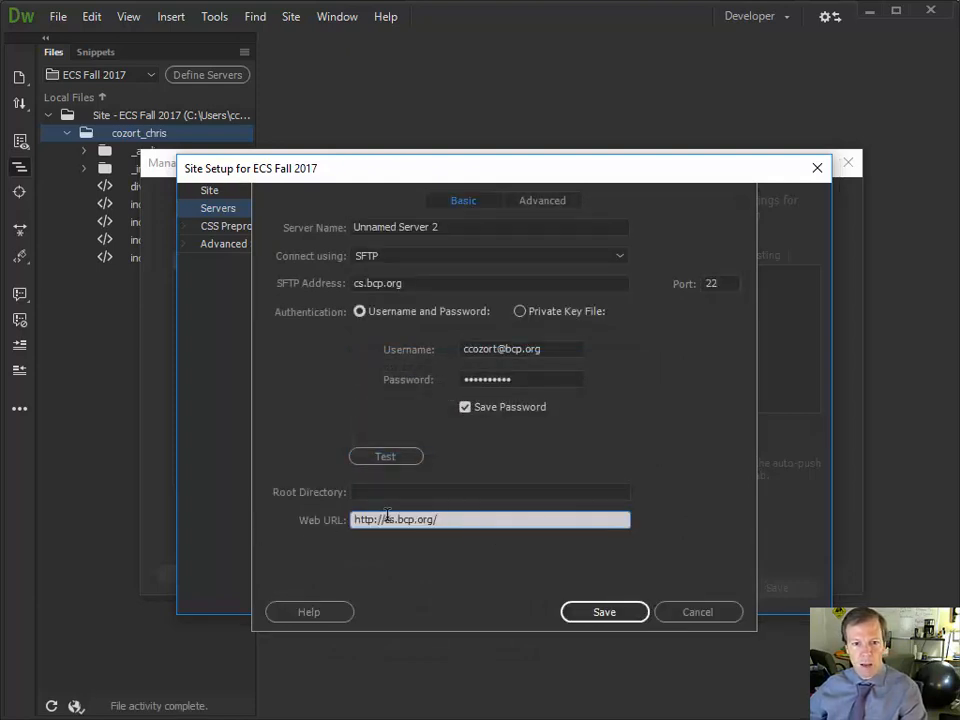
left_click_drag(443, 519, 310, 515)
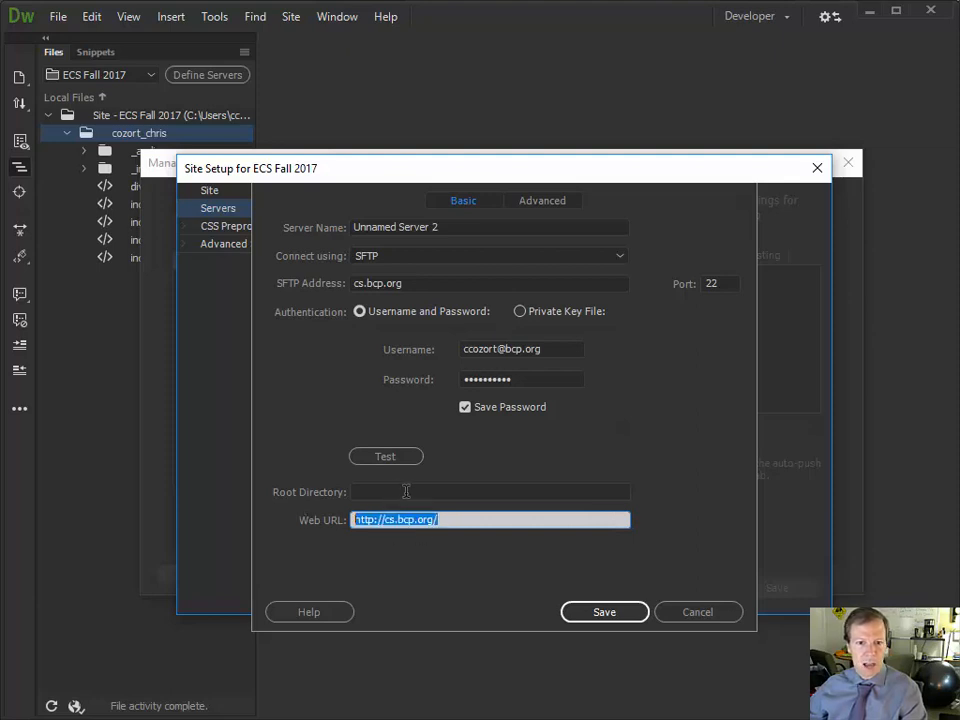
left_click(457, 520)
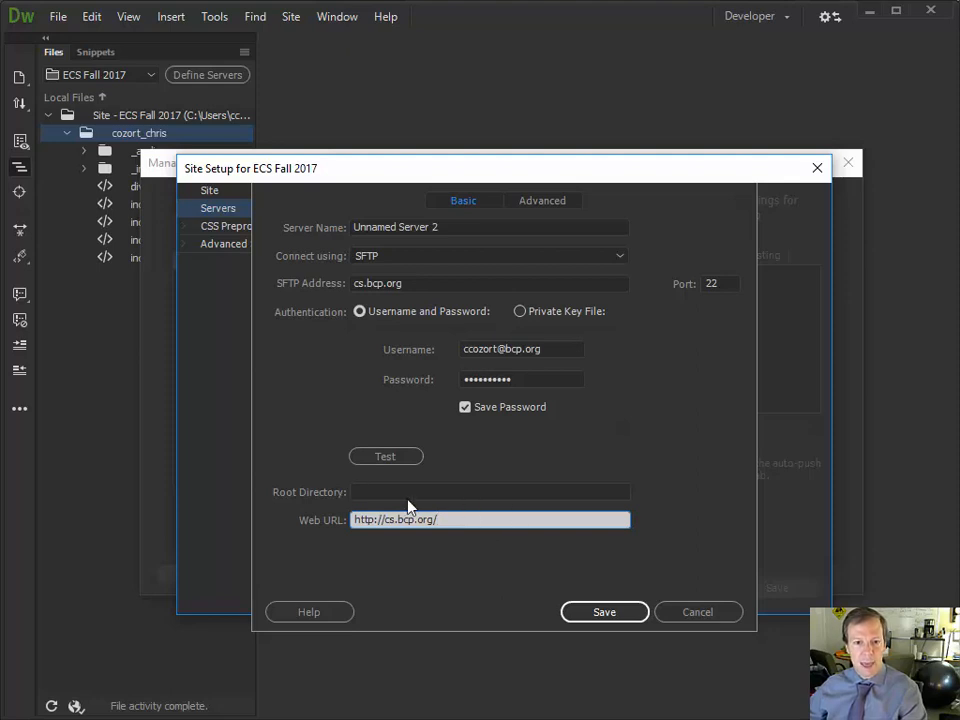
left_click(600, 613)
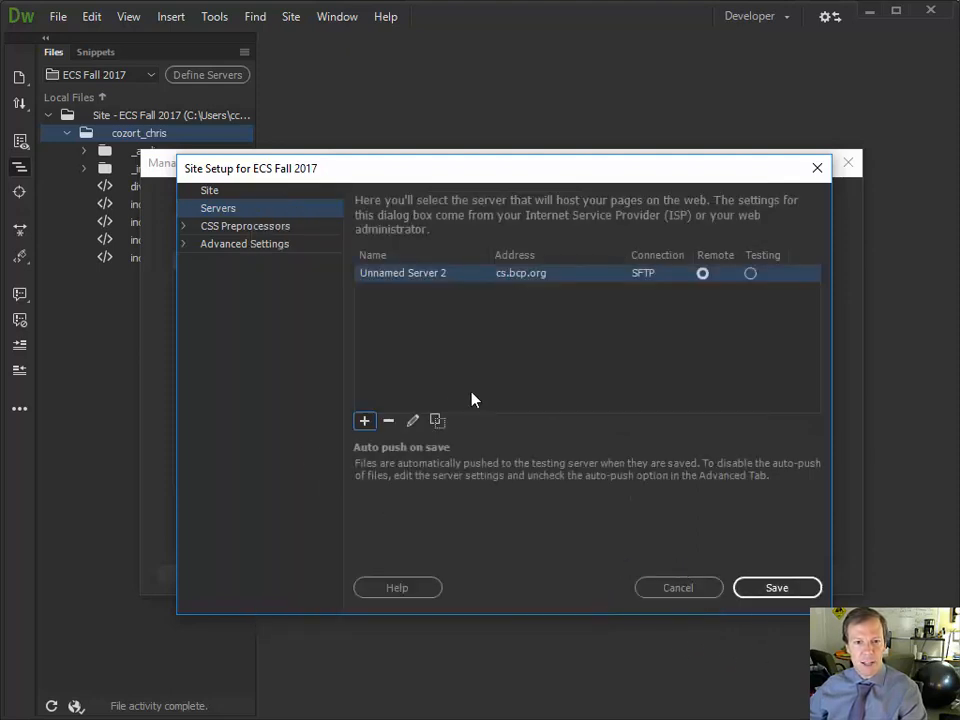
Rename the server 'ECS Server', save it and the site setup, and acknowledge the cache notice
left_click(444, 274)
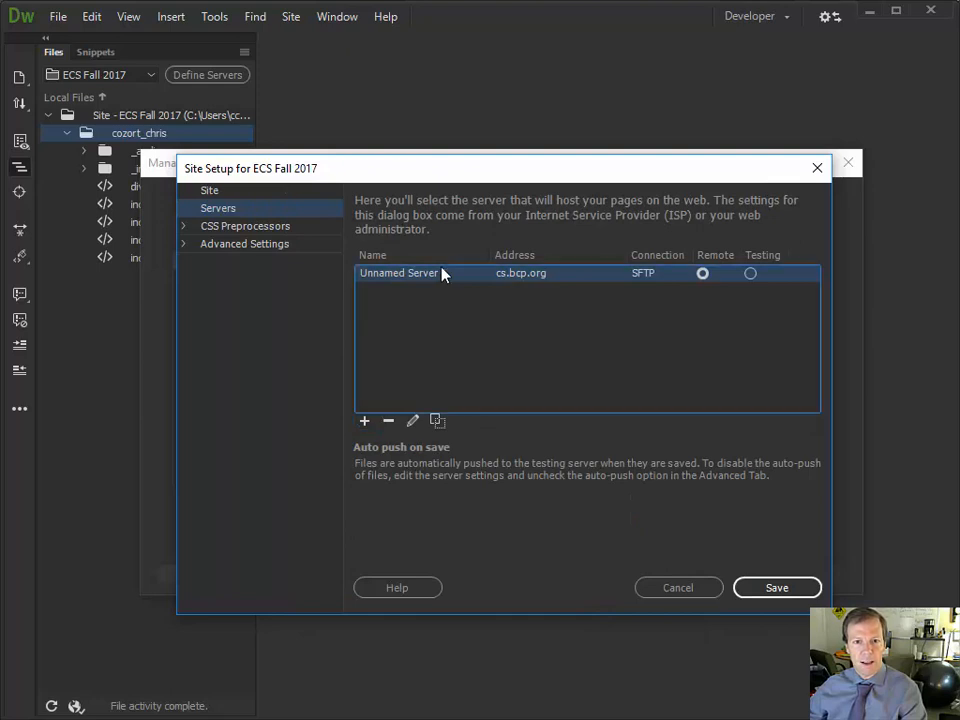
double_click(444, 274)
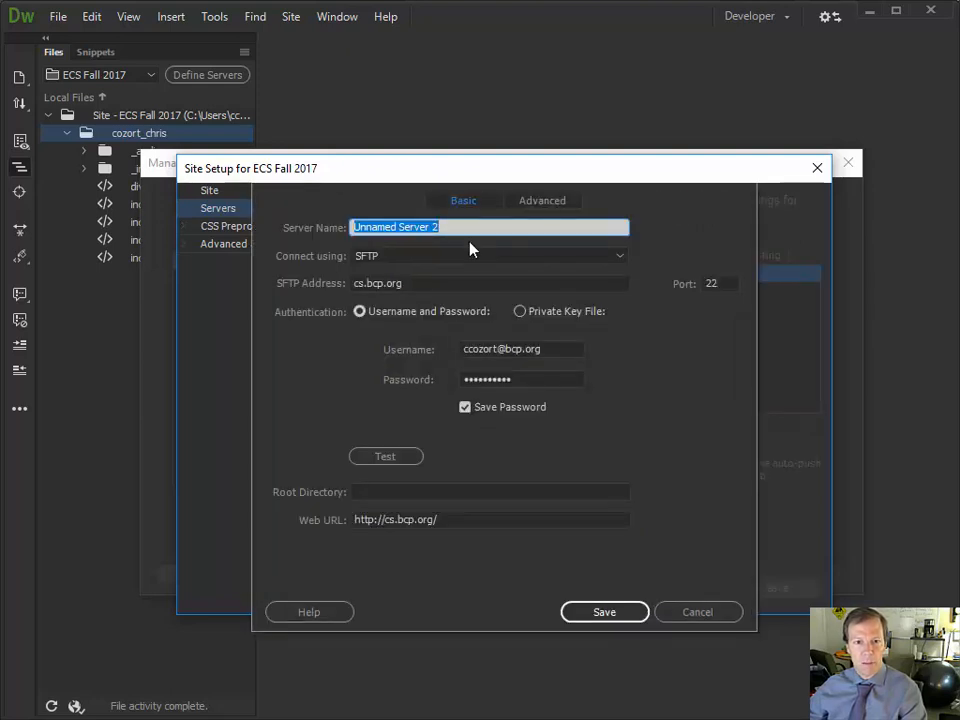
type("ECS Server")
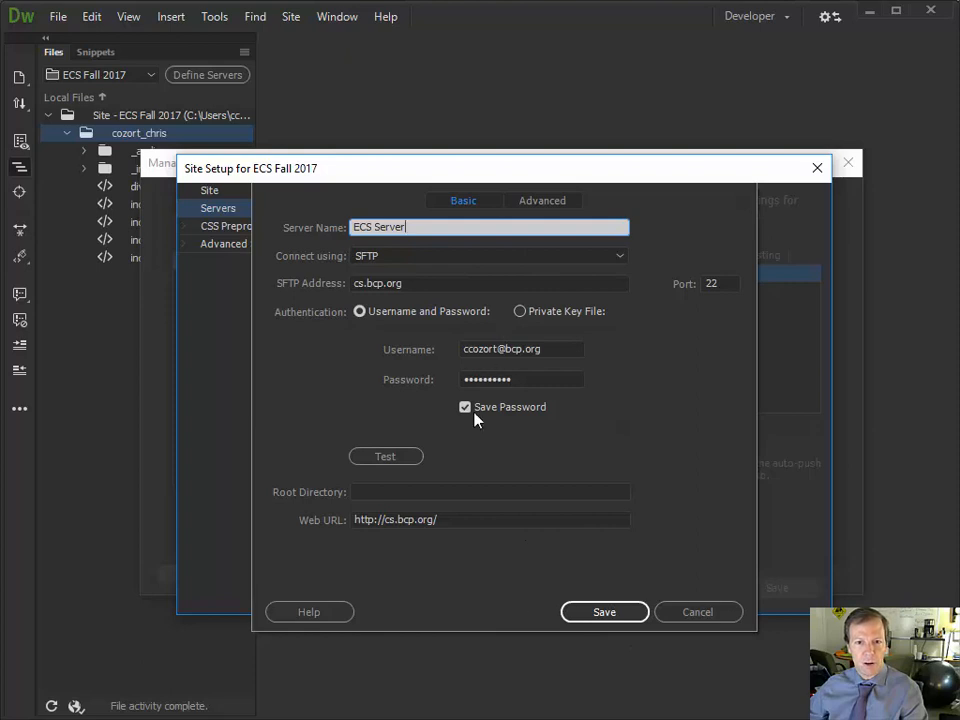
left_click(595, 617)
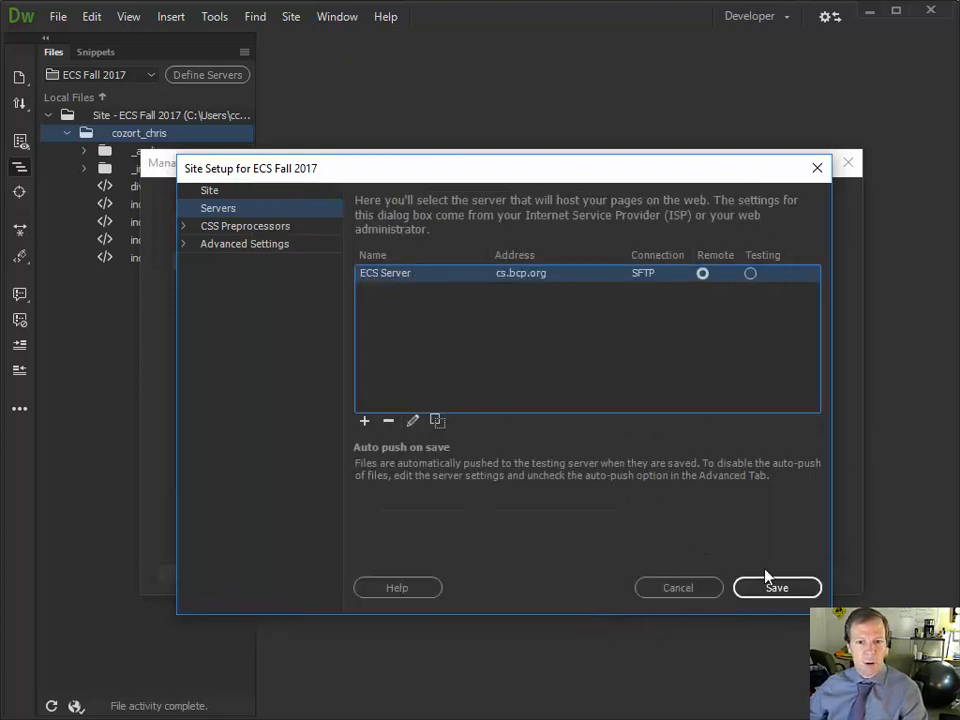
left_click(775, 588)
left_click(598, 400)
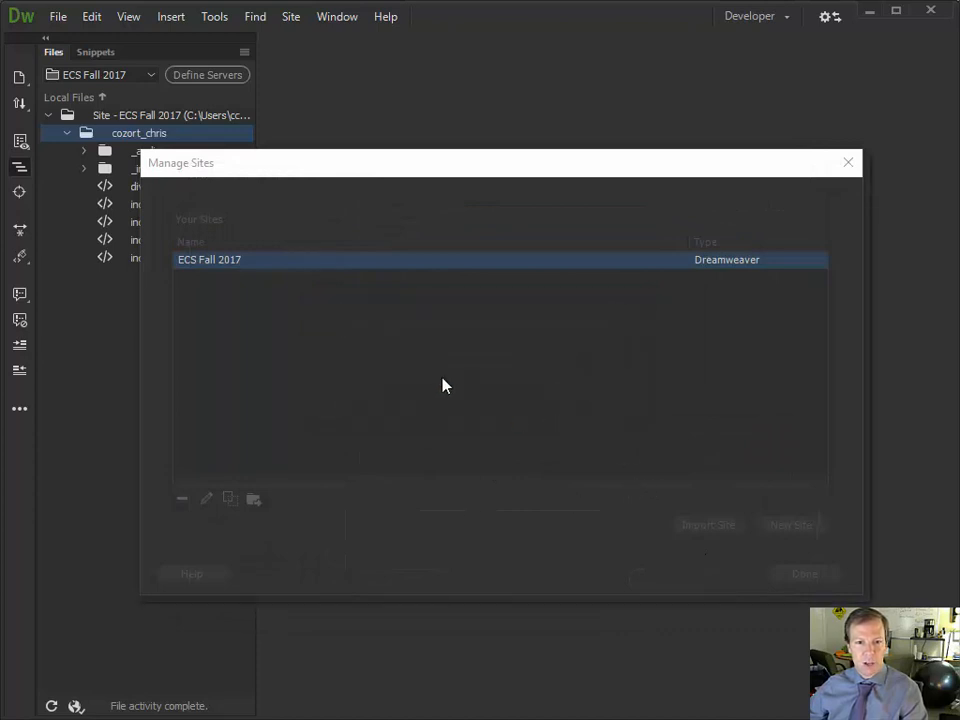
left_click(801, 573)
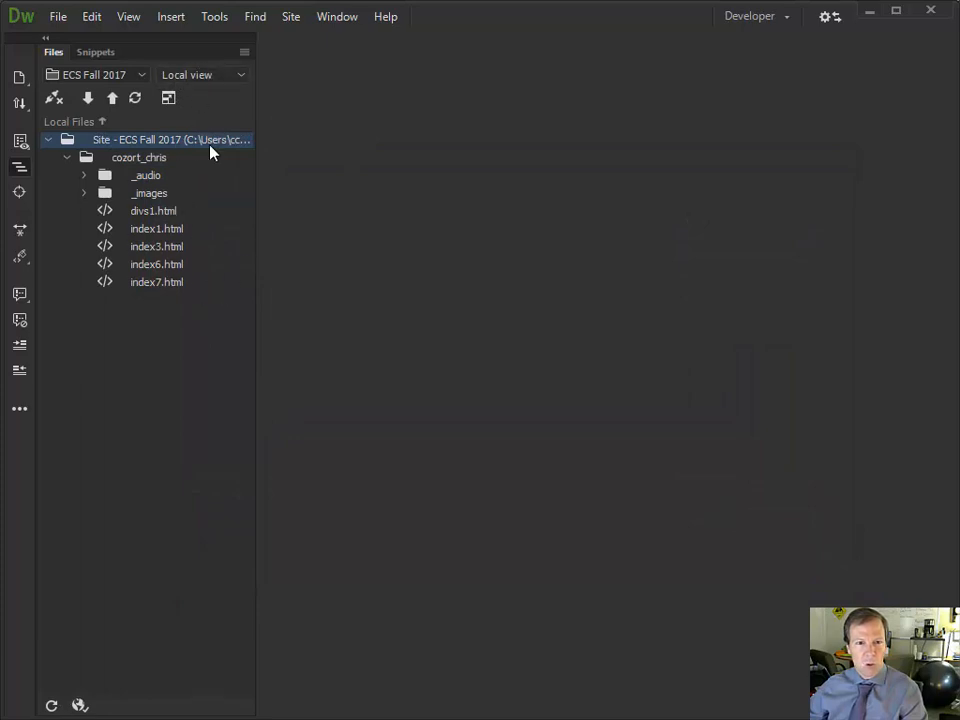
left_click(211, 78)
left_click(205, 100)
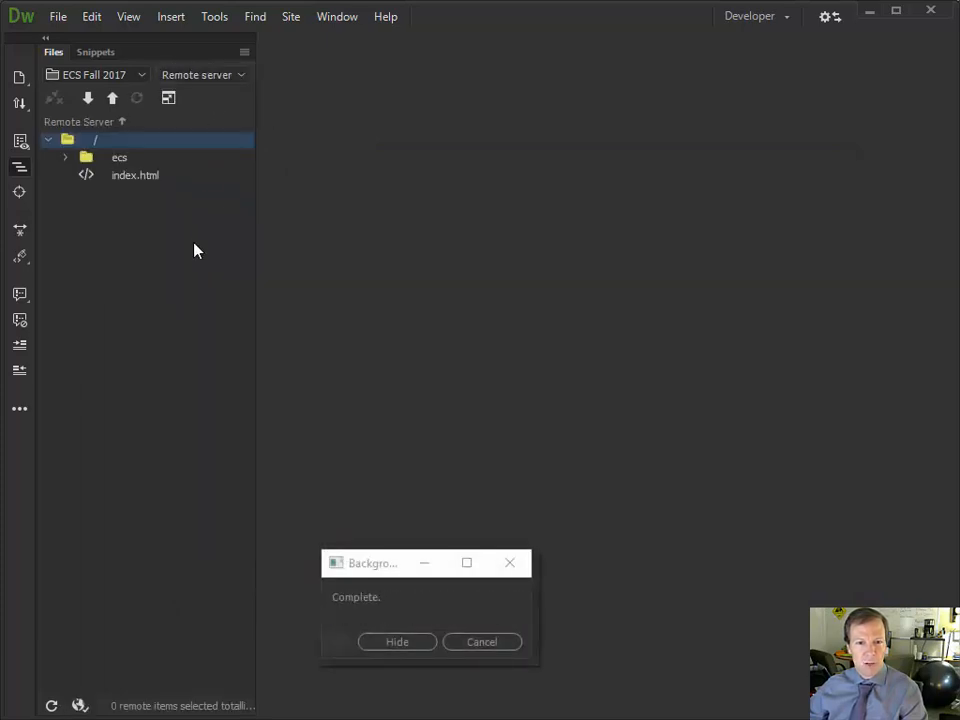
left_click(65, 159)
left_click(107, 163)
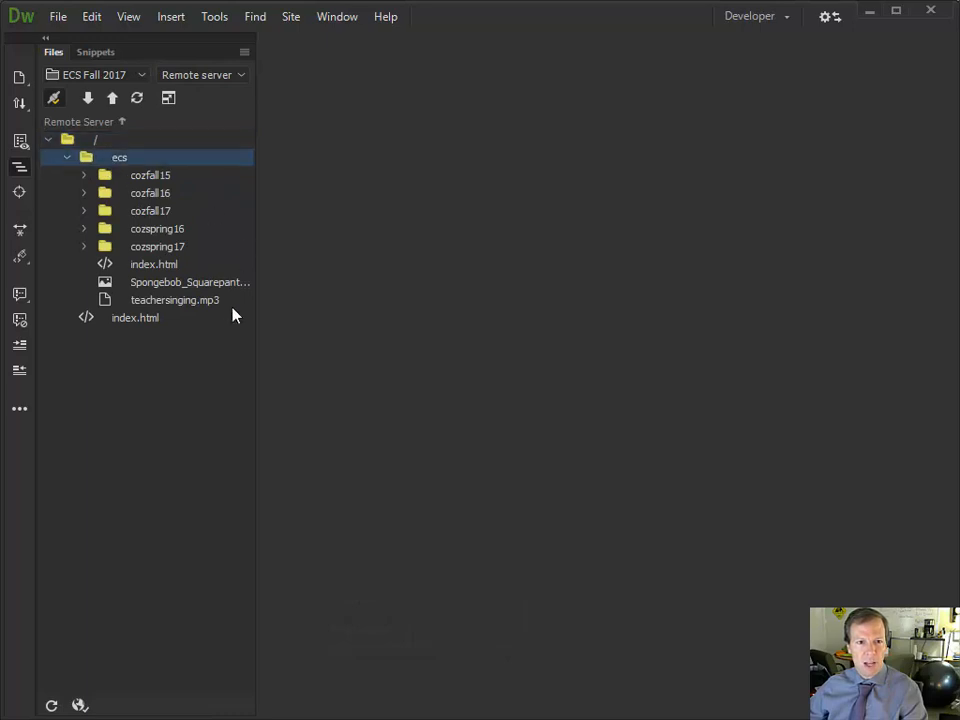
left_click(207, 76)
left_click(211, 56)
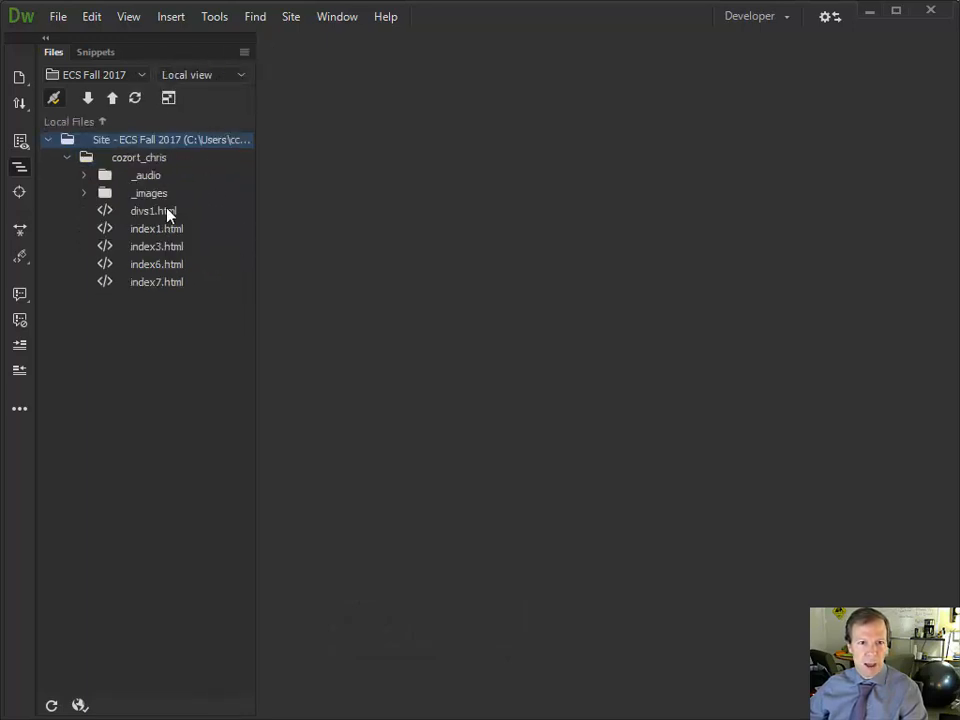
left_click(143, 159)
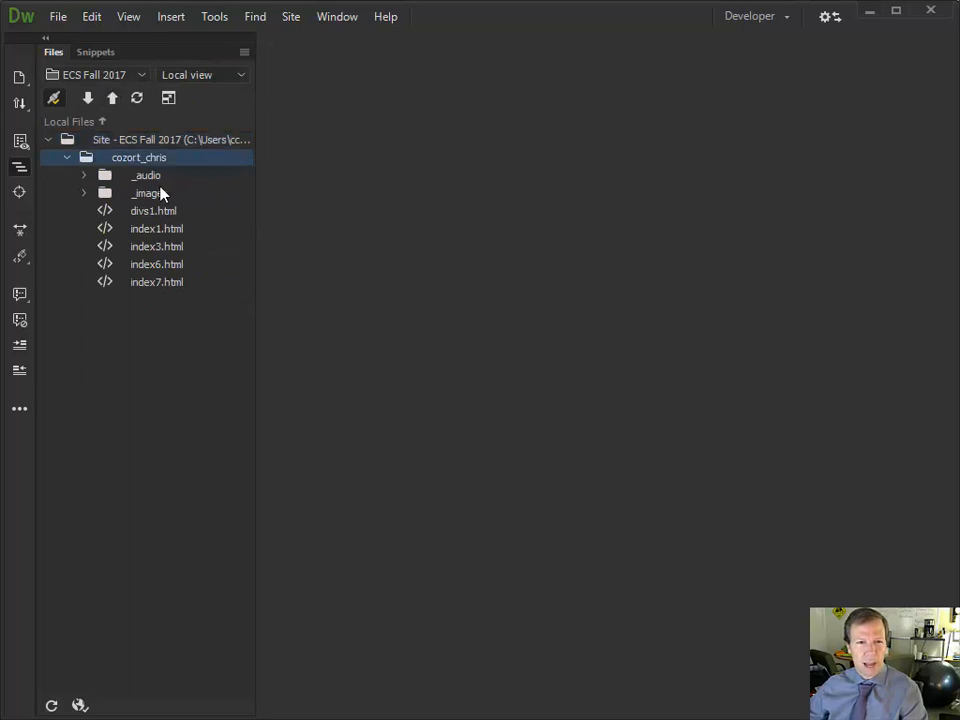
Open ECS Server's settings within the ECS Fall 2017 site setup
left_click(77, 76)
left_click(110, 99)
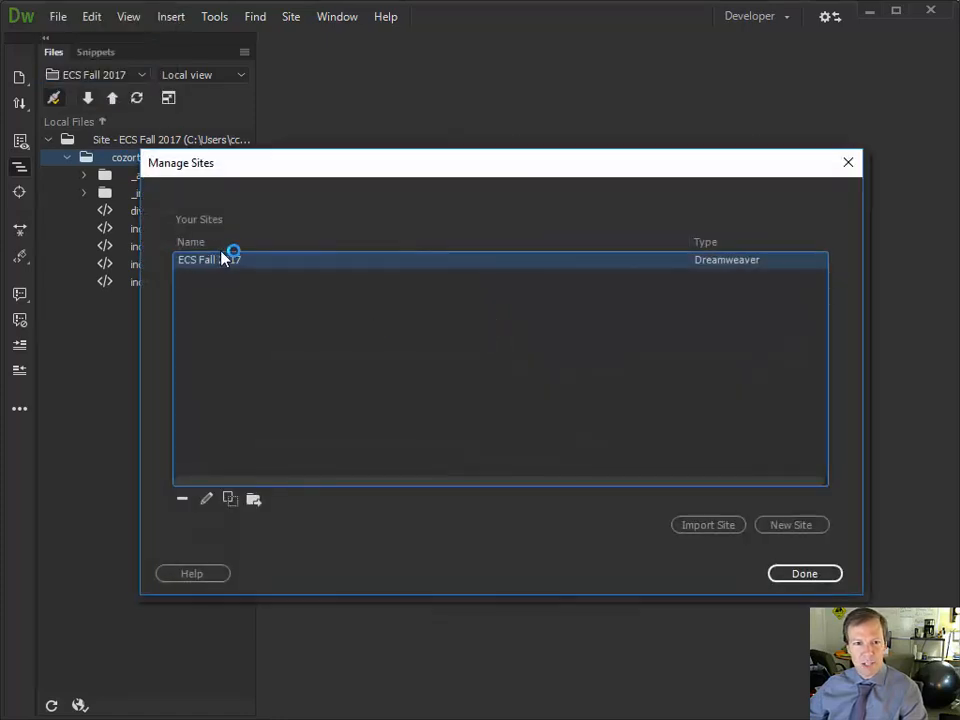
double_click(231, 262)
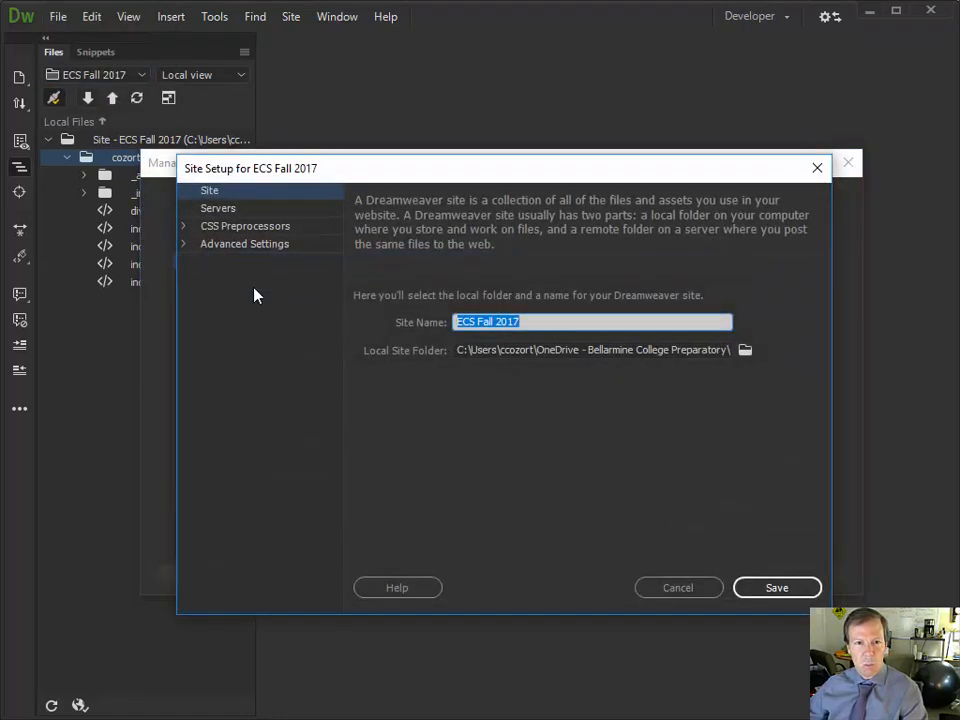
left_click(228, 208)
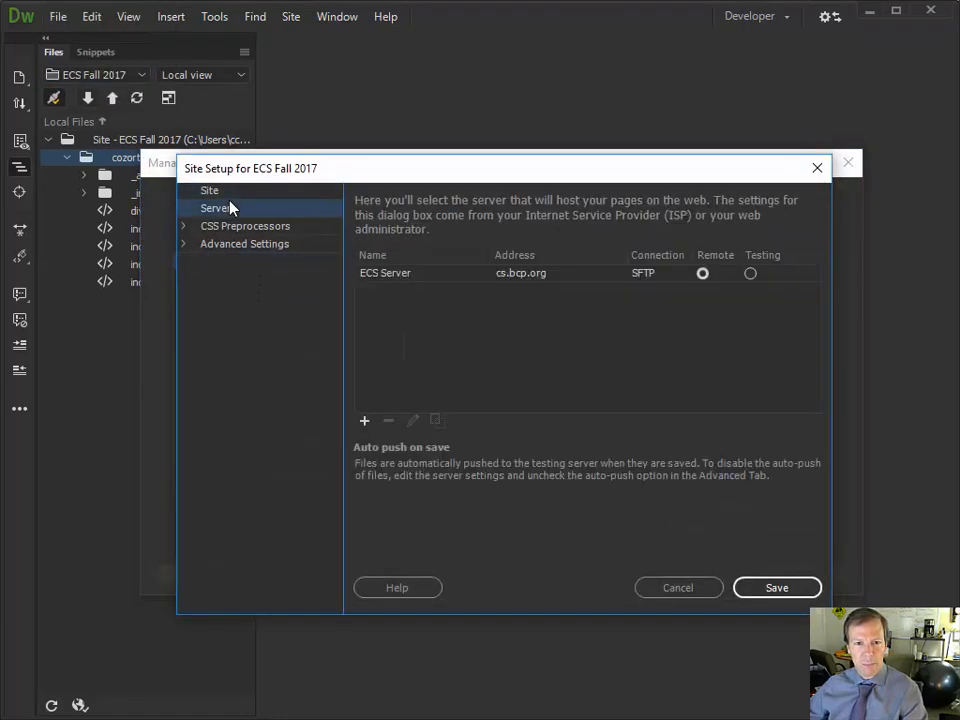
left_click(390, 282)
double_click(390, 282)
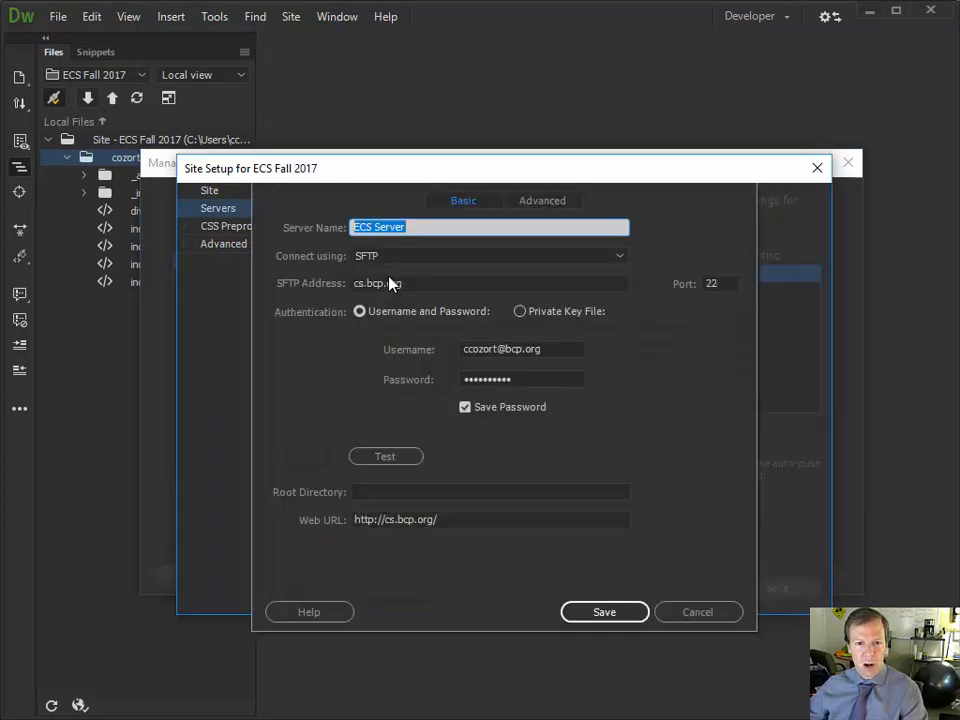
left_click(416, 491)
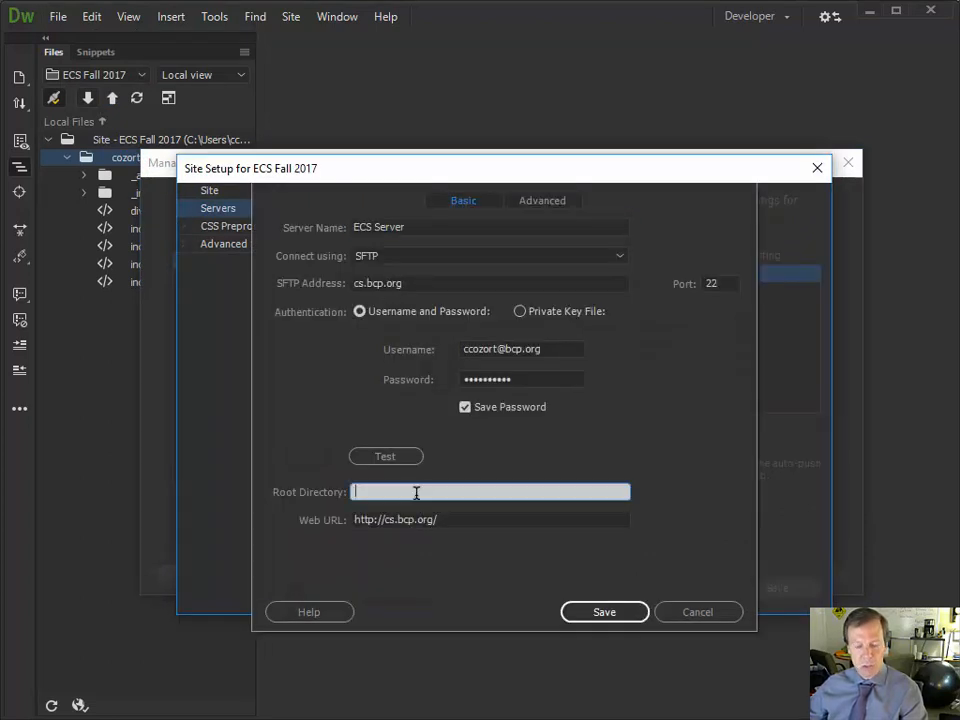
type("ecs")
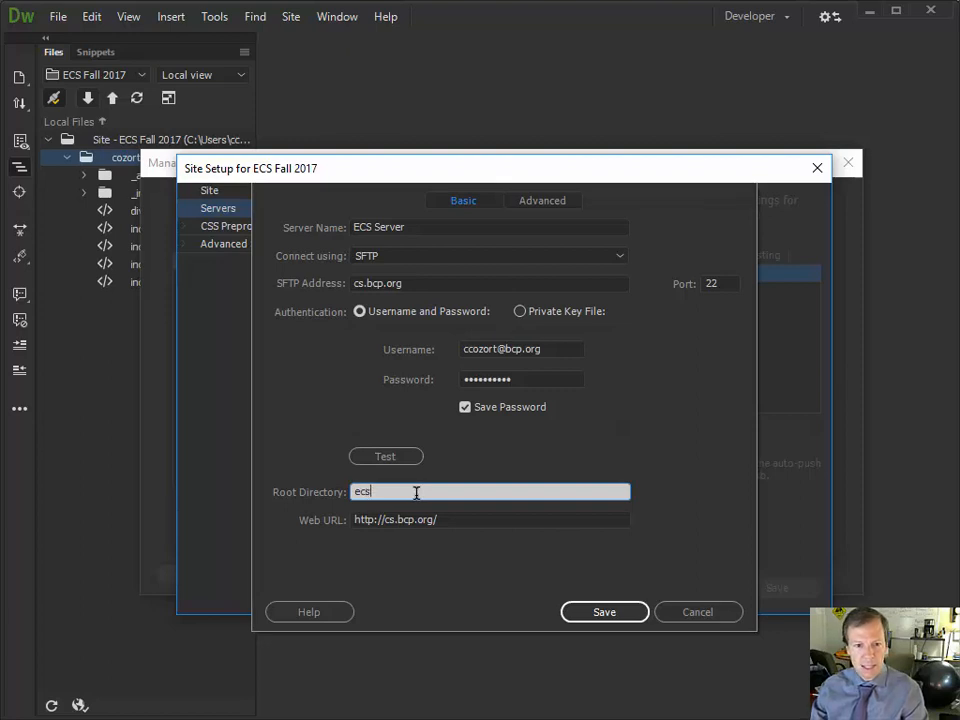
type("/co")
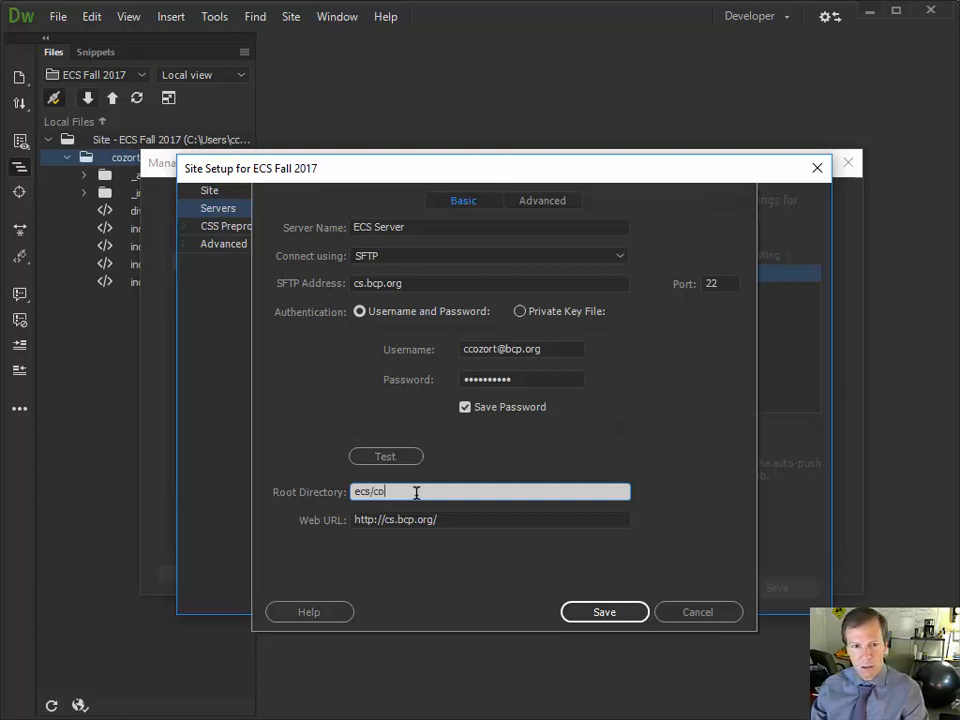
type("zfall")
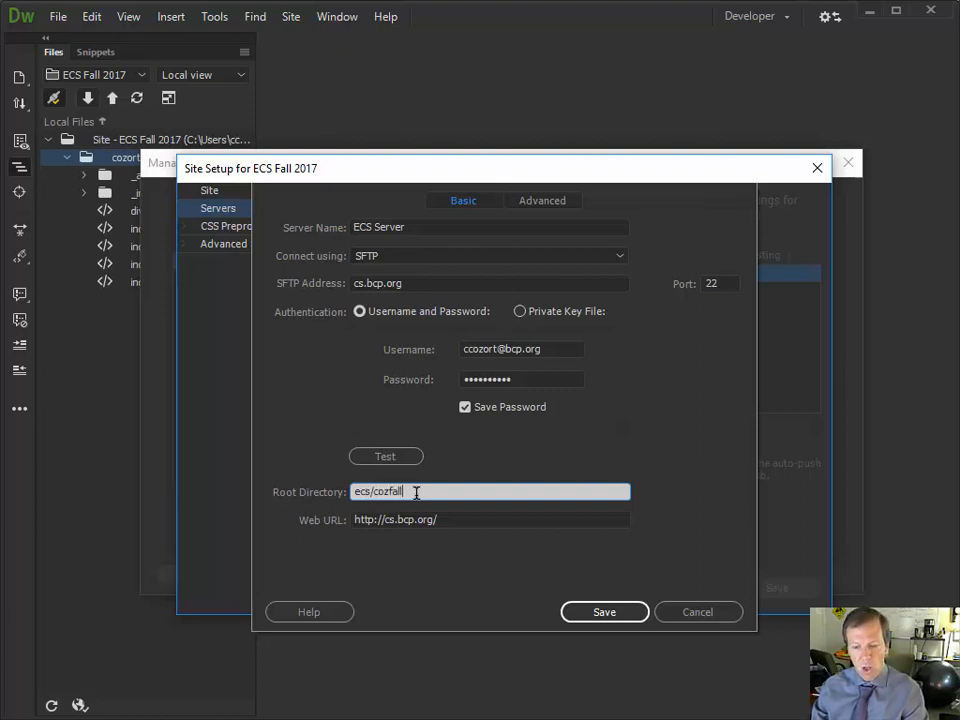
type("17")
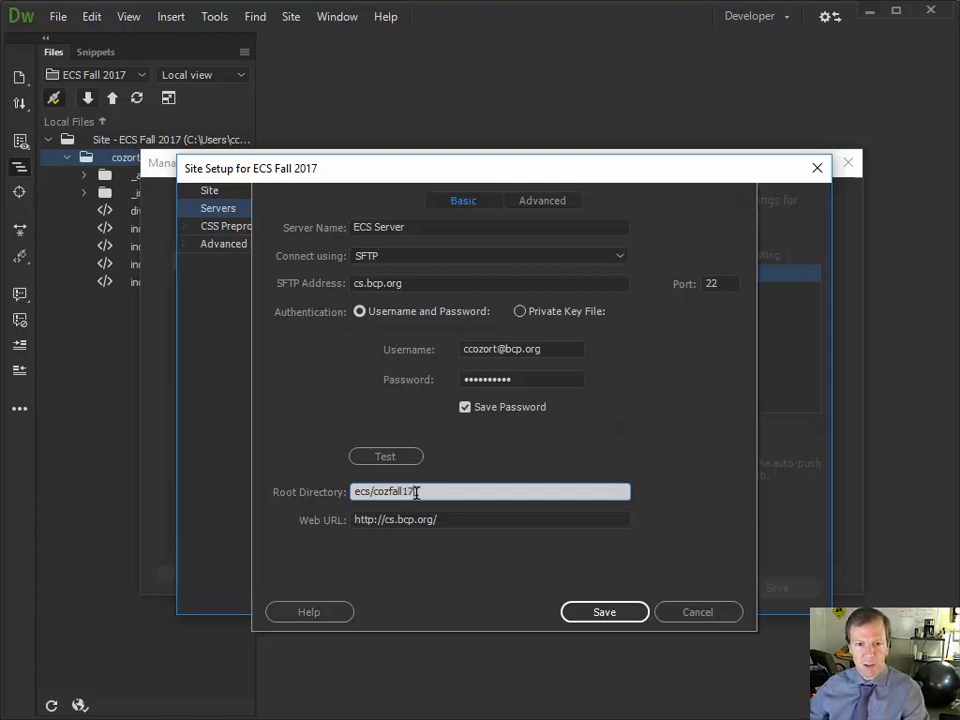
left_click(473, 519)
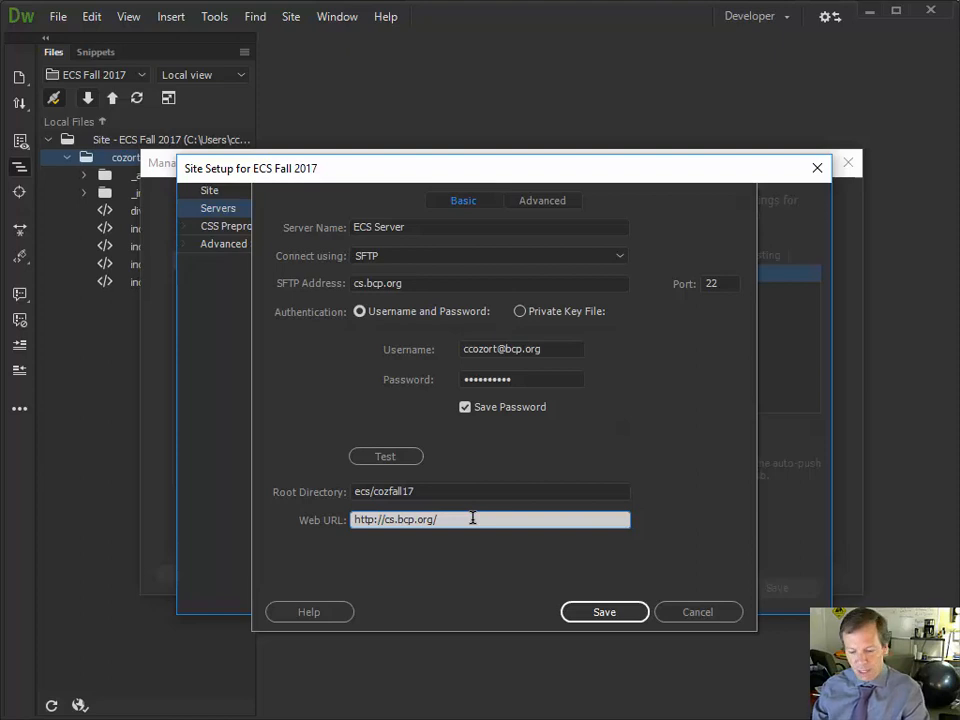
type("ecs")
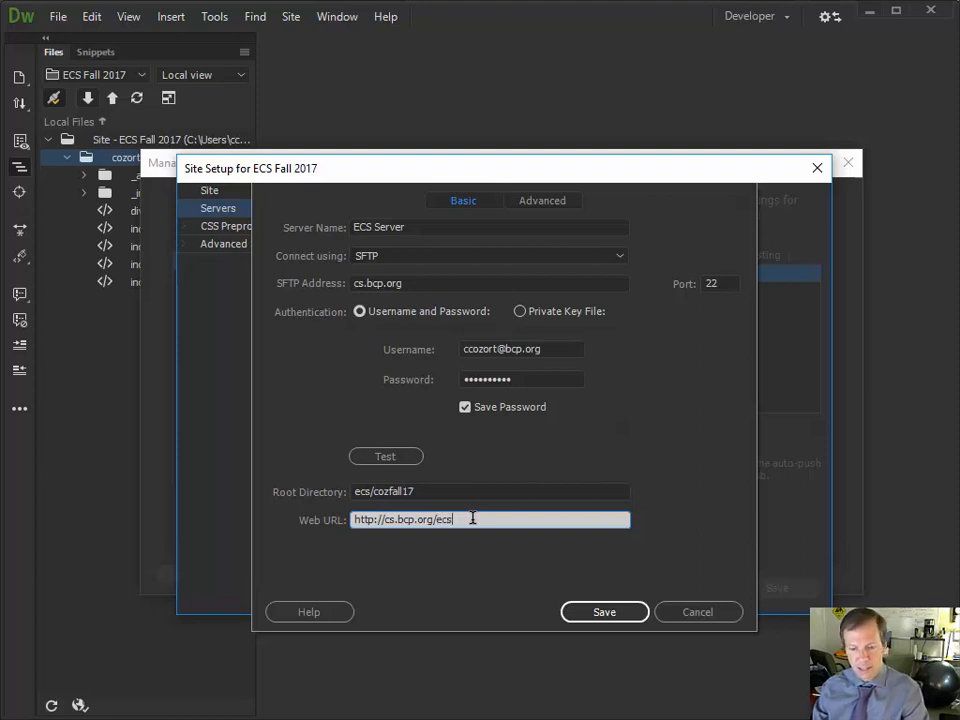
type("/co")
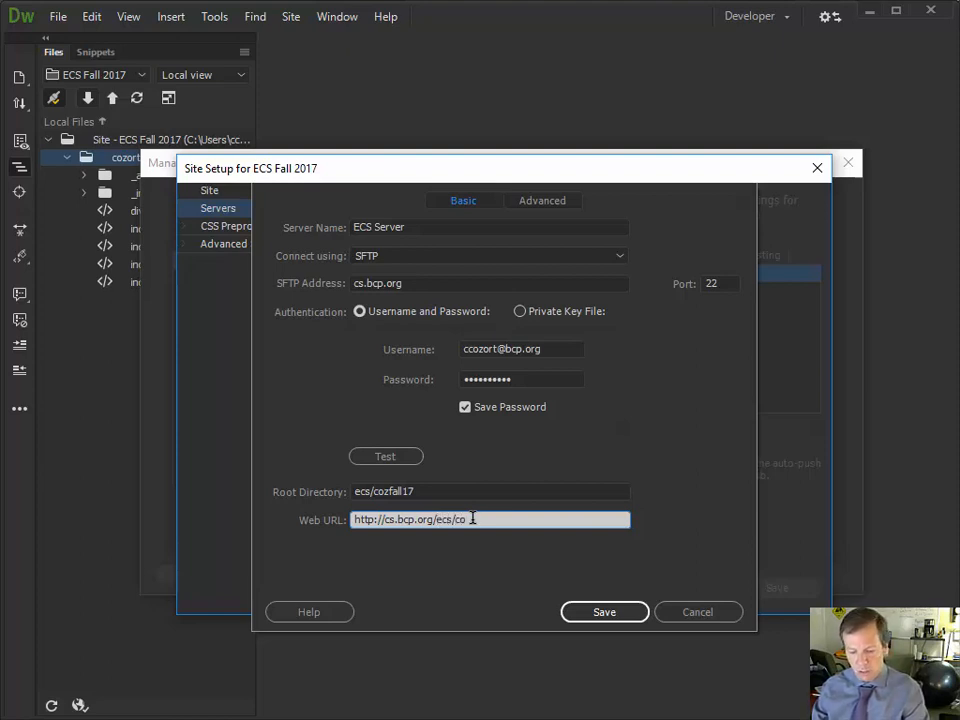
type("zfall")
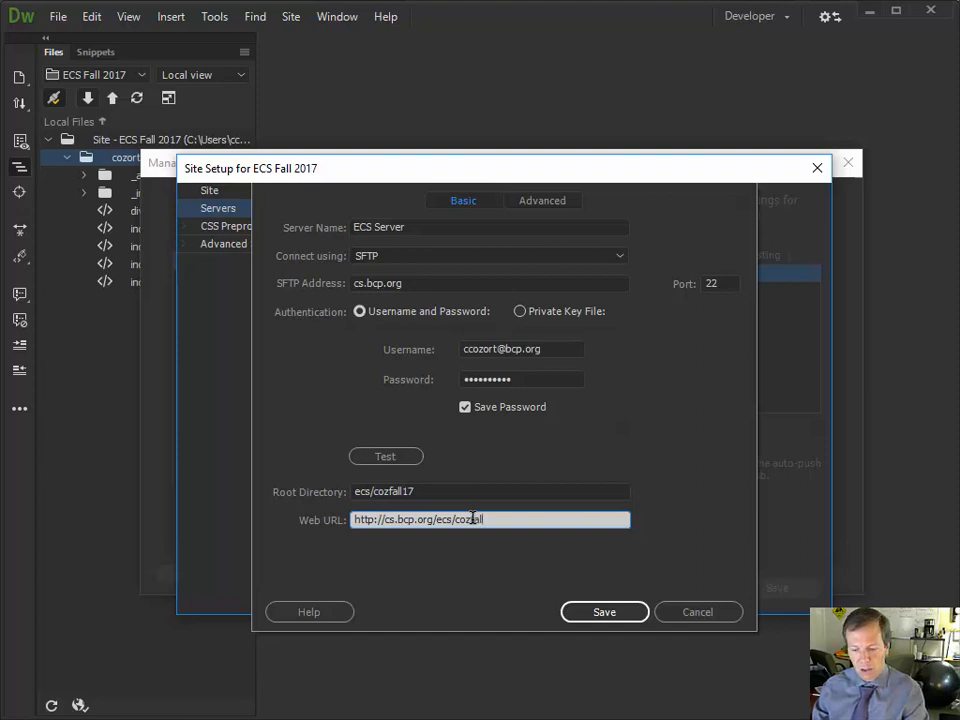
type("17")
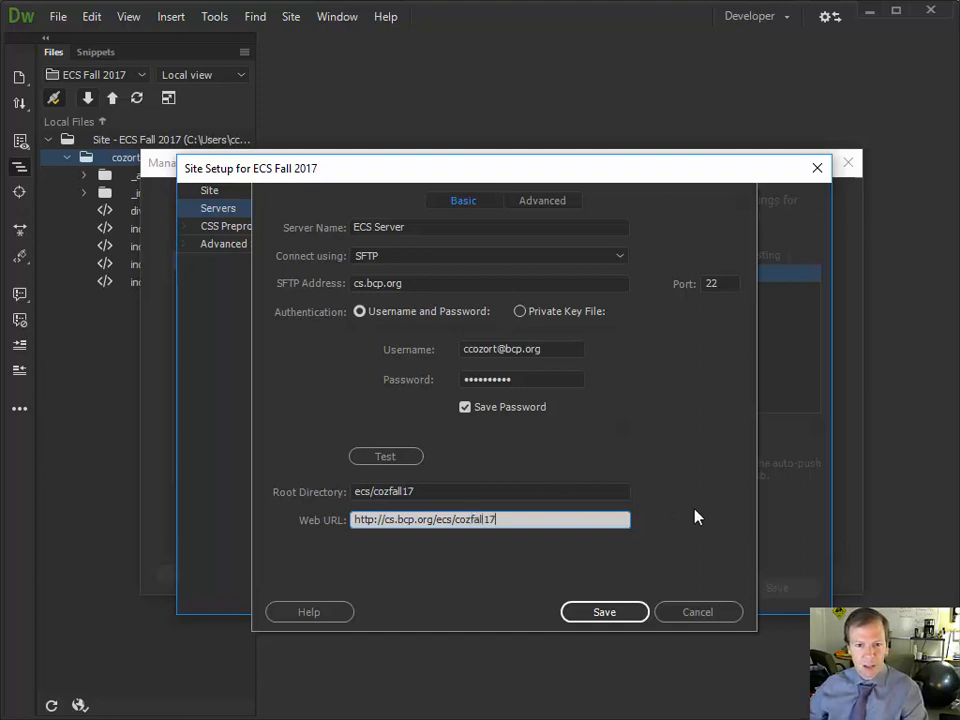
left_click(596, 614)
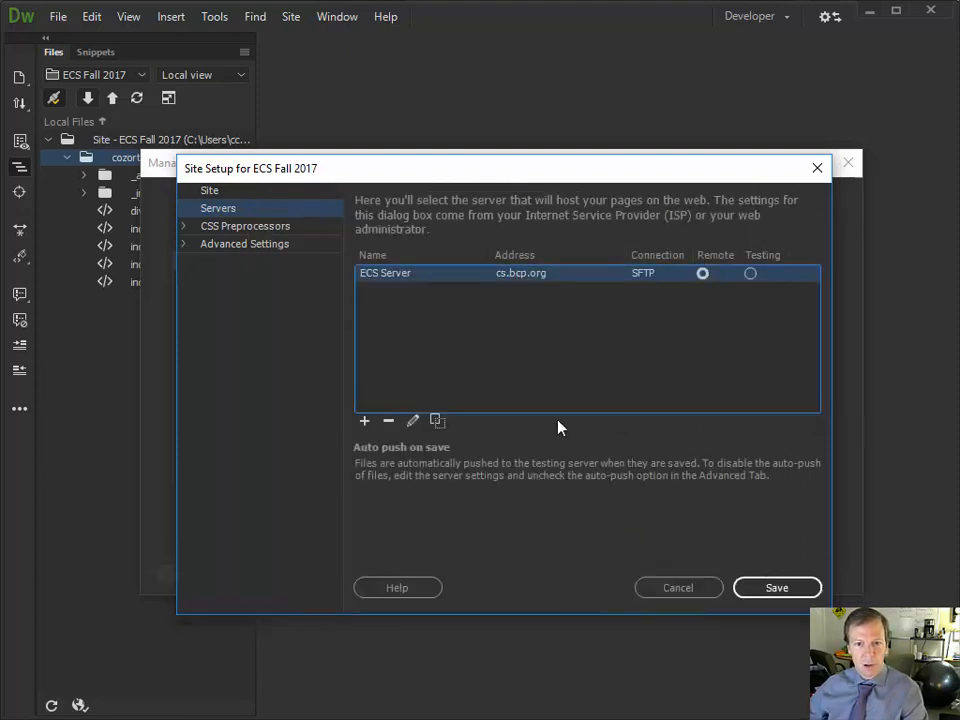
left_click(777, 590)
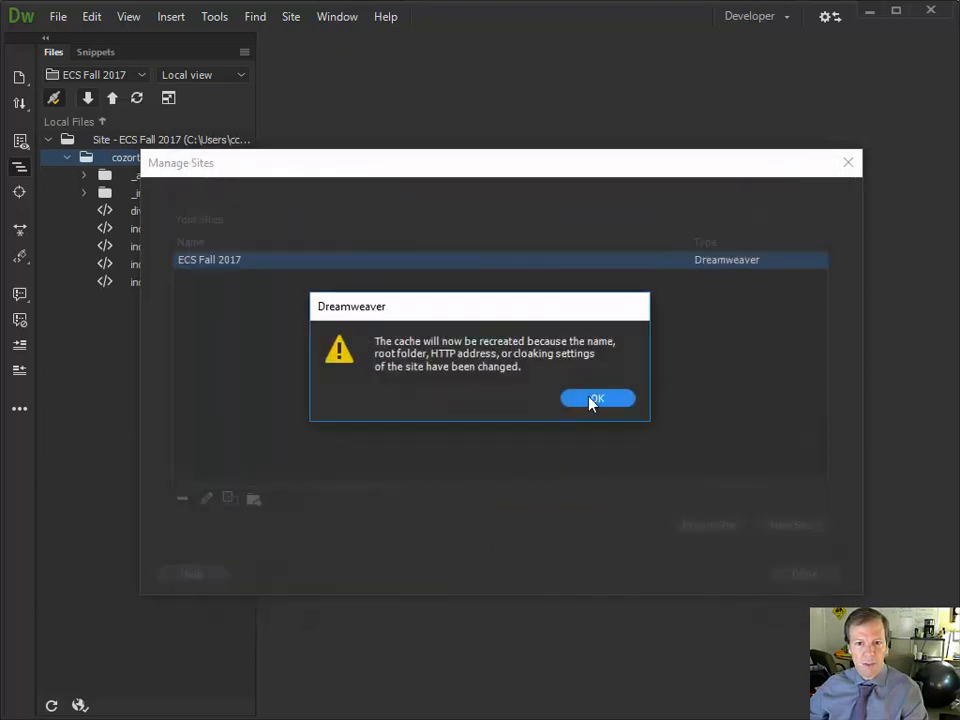
left_click(590, 401)
left_click(804, 575)
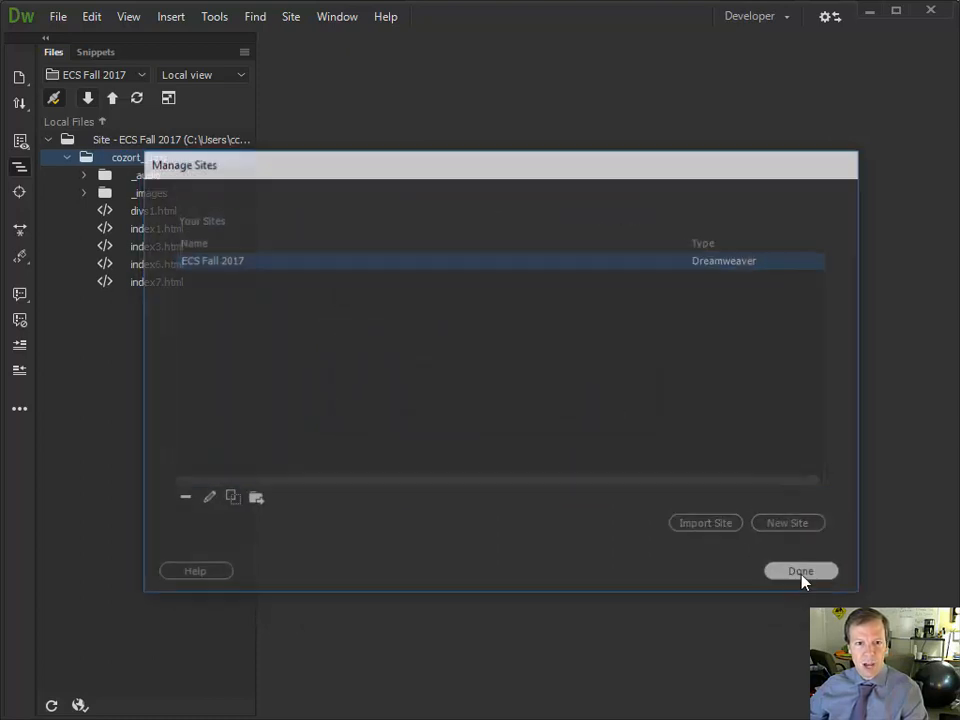
left_click(205, 75)
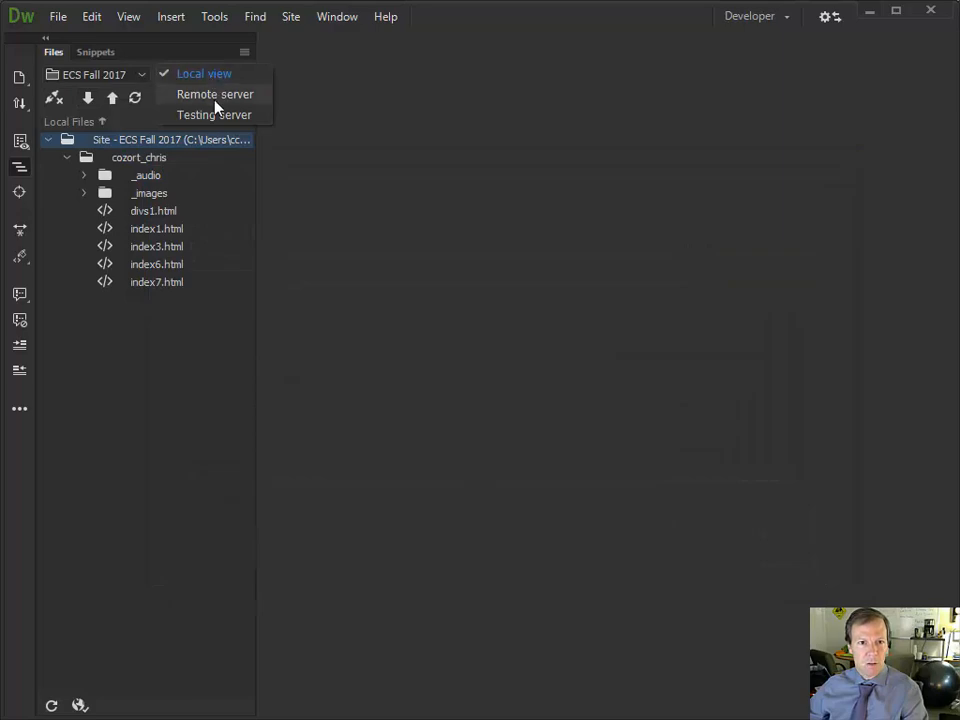
Check the remote server, then upload the student's local folder with Put
left_click(214, 98)
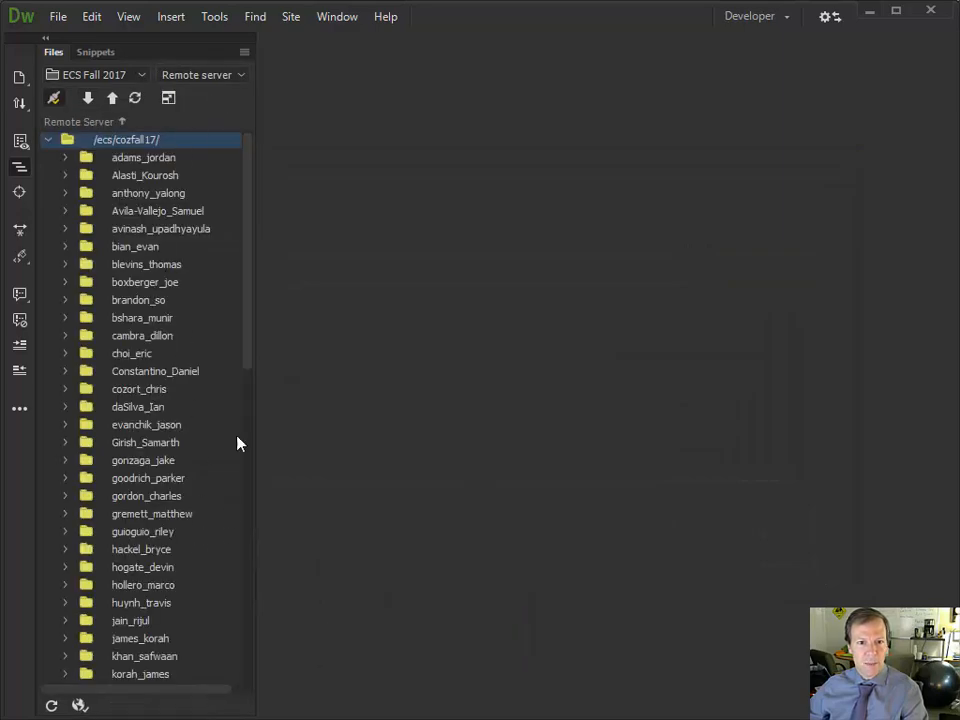
left_click_drag(247, 207, 260, 133)
left_click(203, 77)
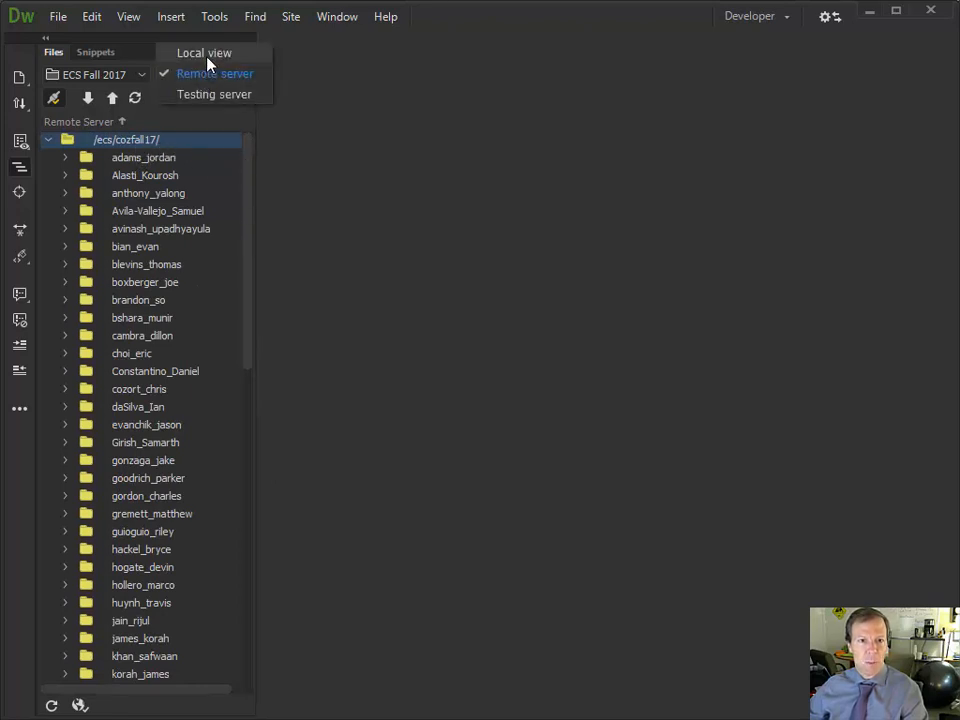
left_click(208, 64)
left_click(152, 160)
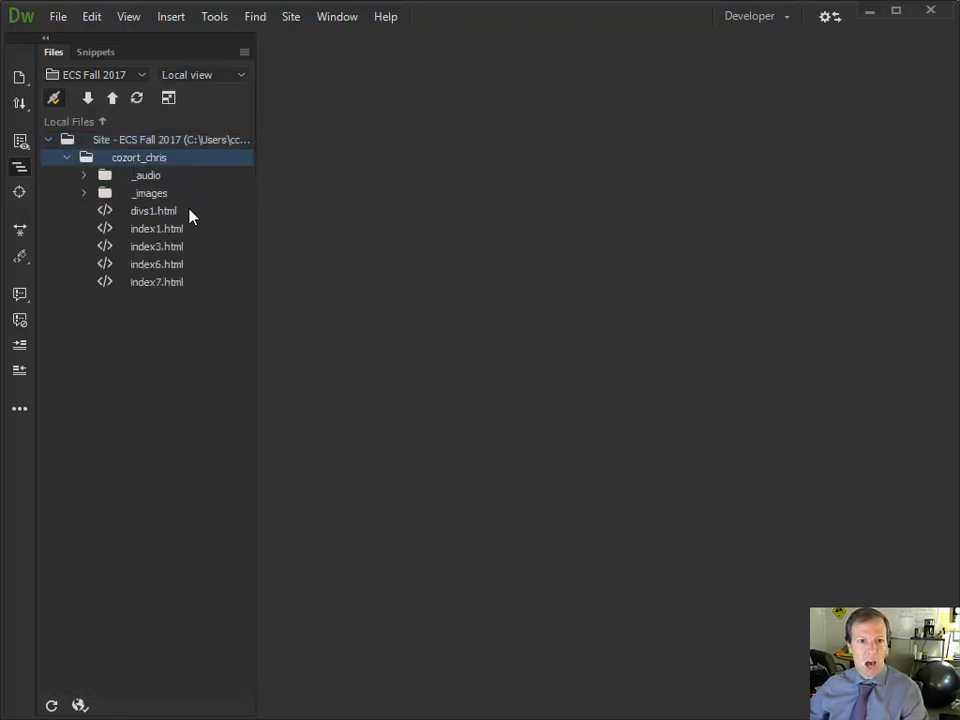
left_click(112, 99)
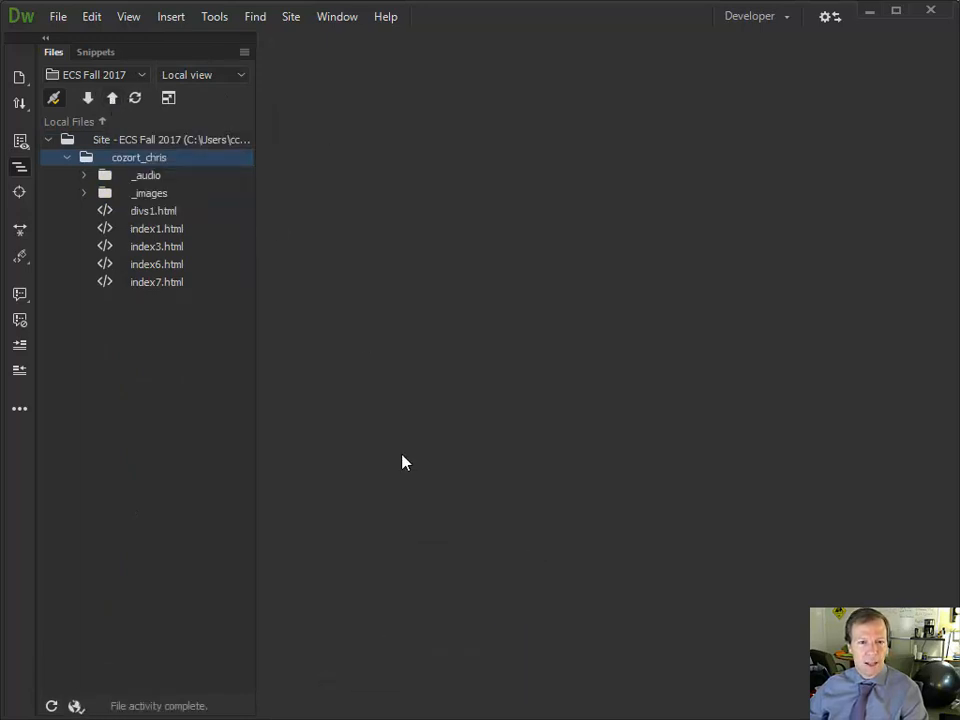
Verify the uploaded folder's files in Remote server view, then return to Local view
left_click(190, 77)
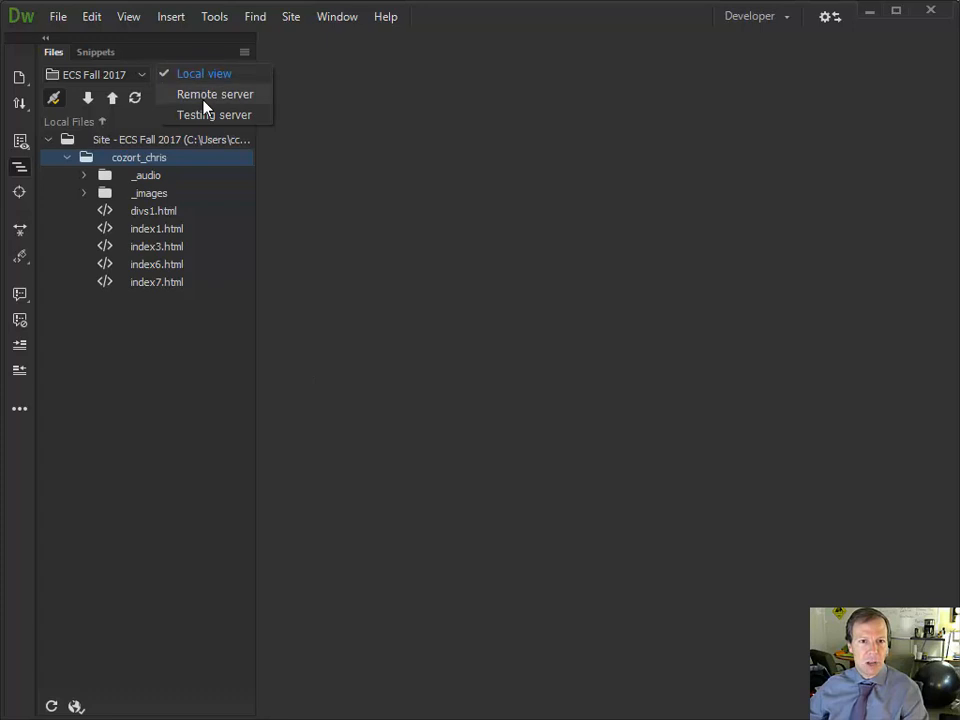
left_click(210, 95)
scroll(246, 375, "down", 1)
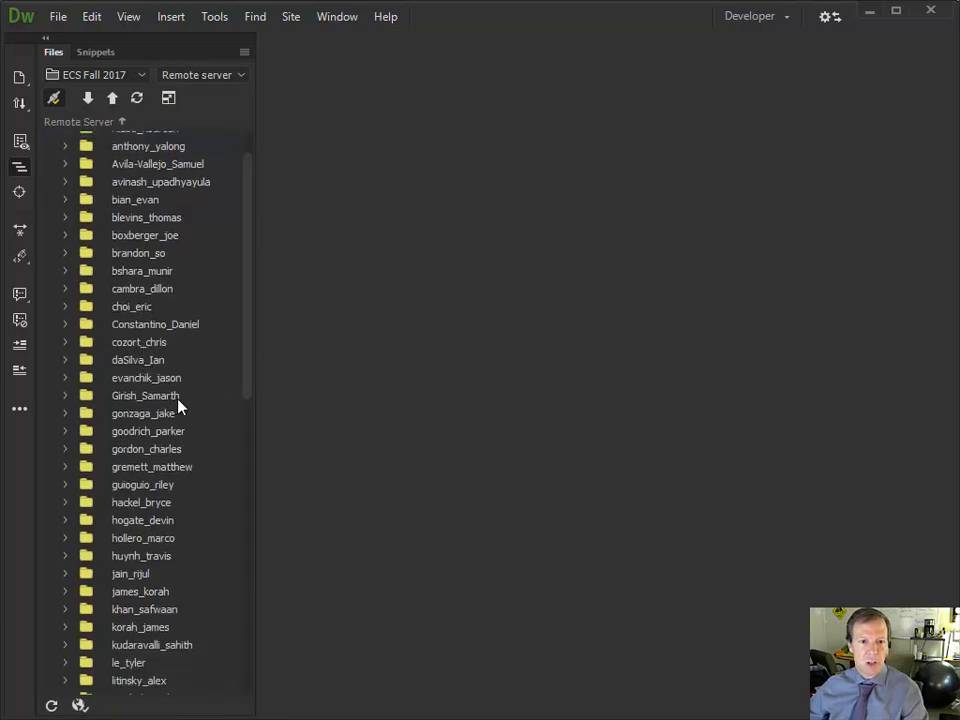
left_click(63, 343)
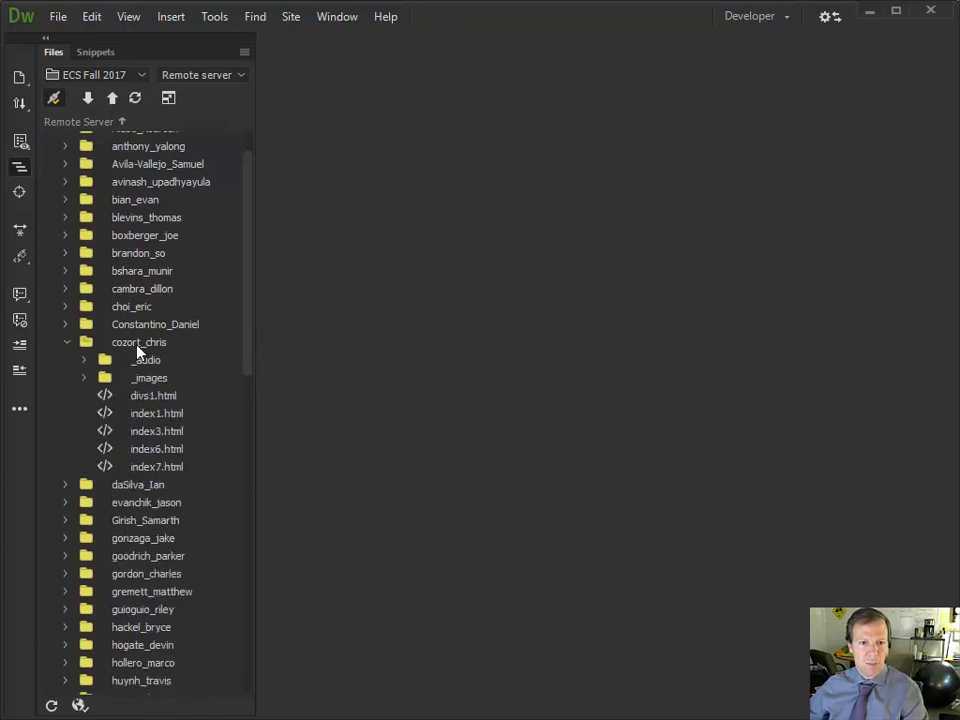
left_click(67, 342)
scroll(245, 210, "up", 3)
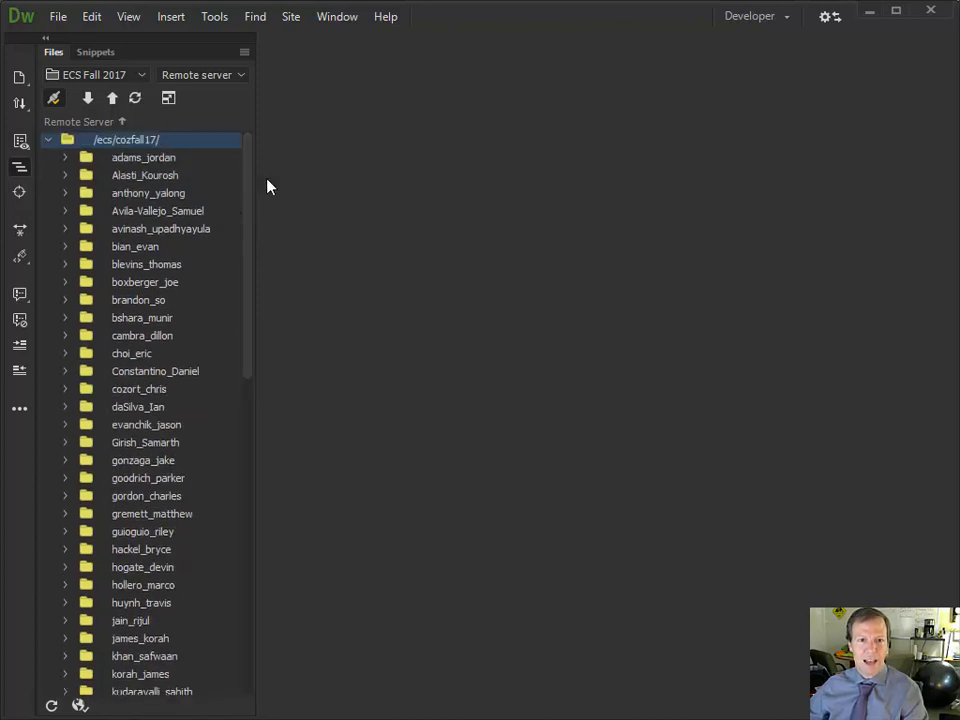
left_click(205, 76)
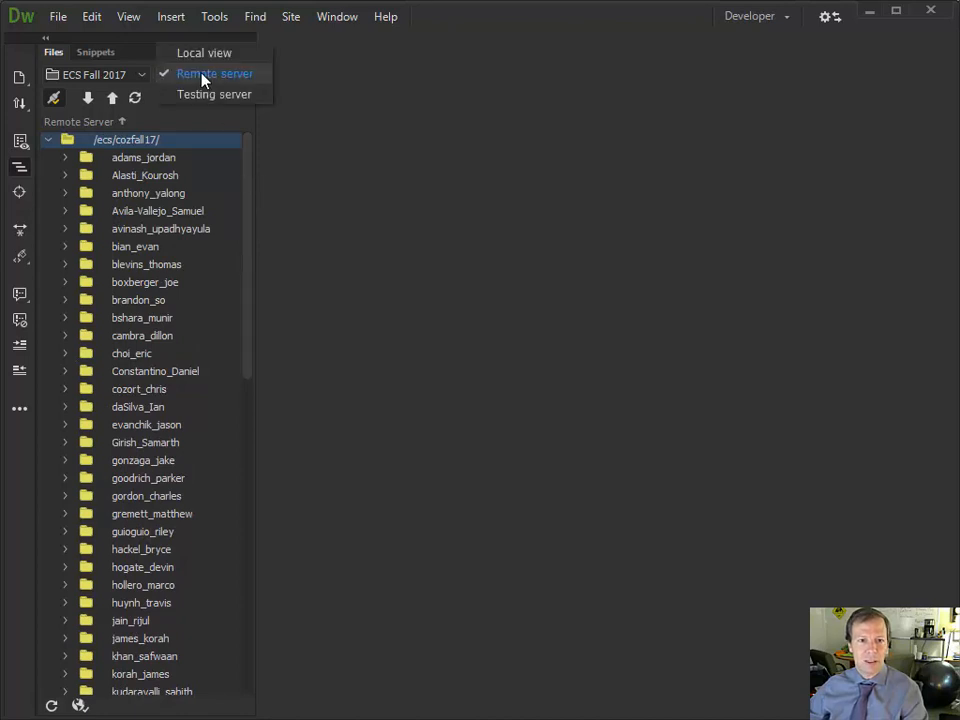
left_click(195, 52)
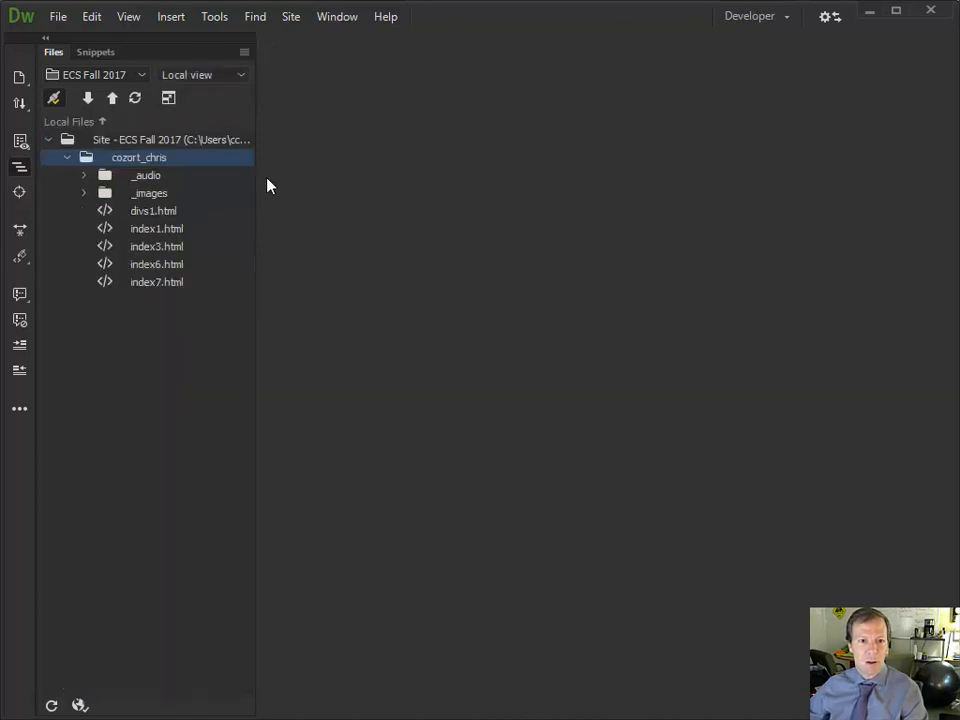
Reopen Site Setup for ECS Fall 2017 through Manage Sites
left_click(113, 79)
left_click(128, 108)
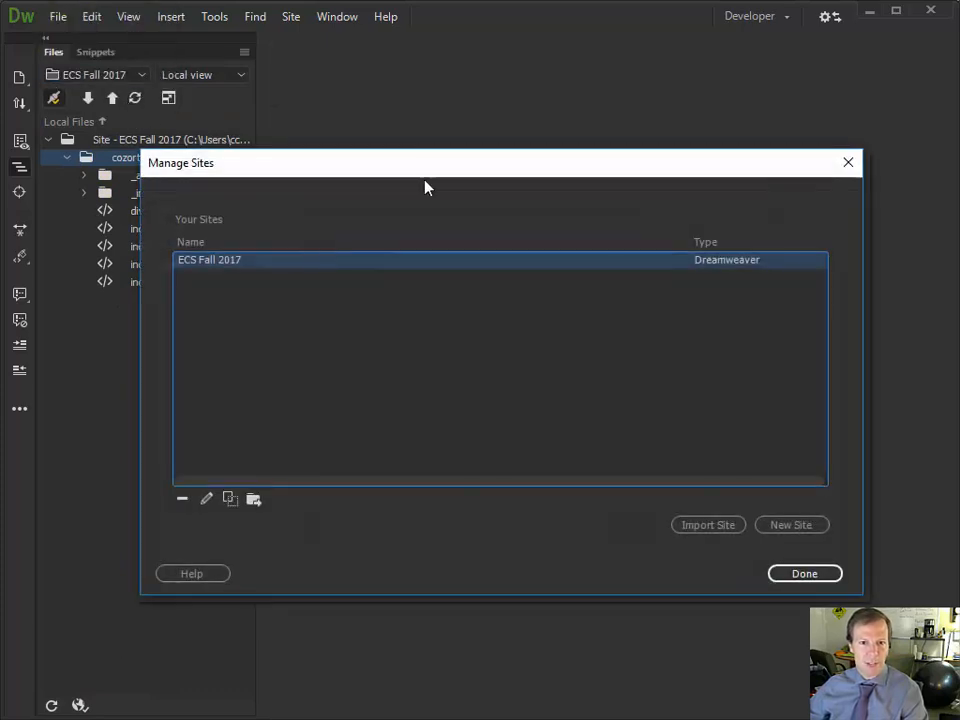
double_click(231, 261)
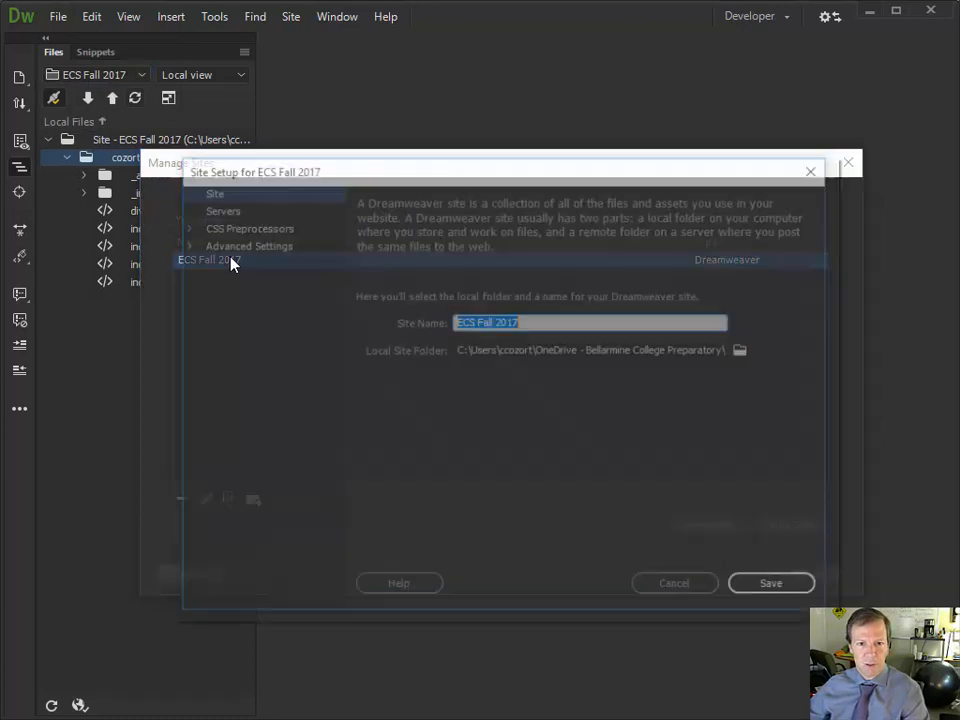
Set the ECS Fall 2017 local site folder to the student's folder inside myweb, save, and reopen the site setup
left_click(745, 351)
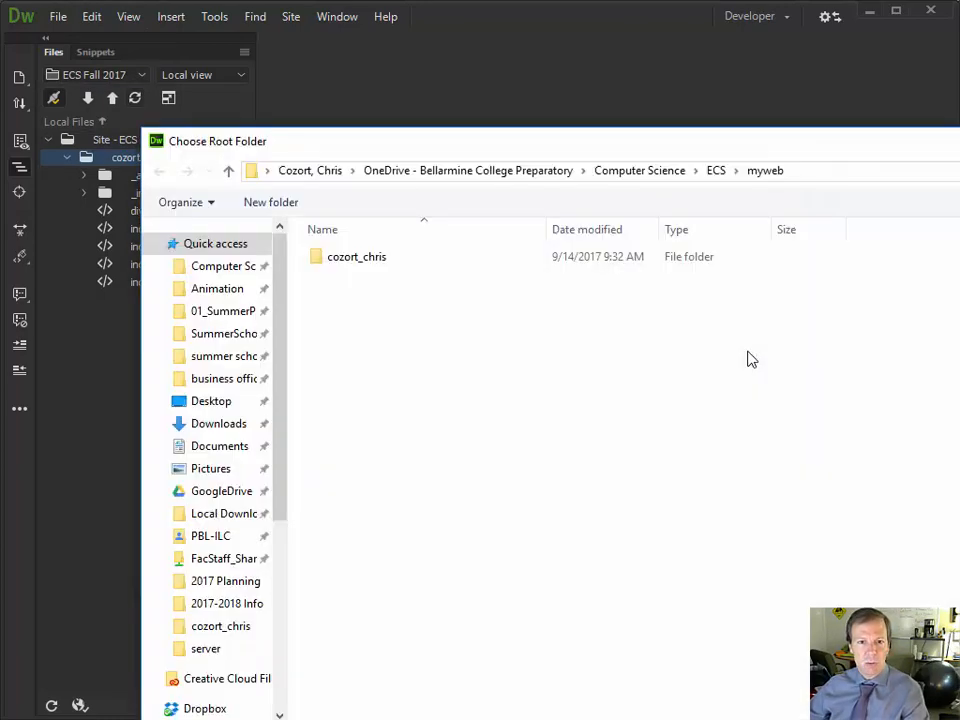
double_click(354, 266)
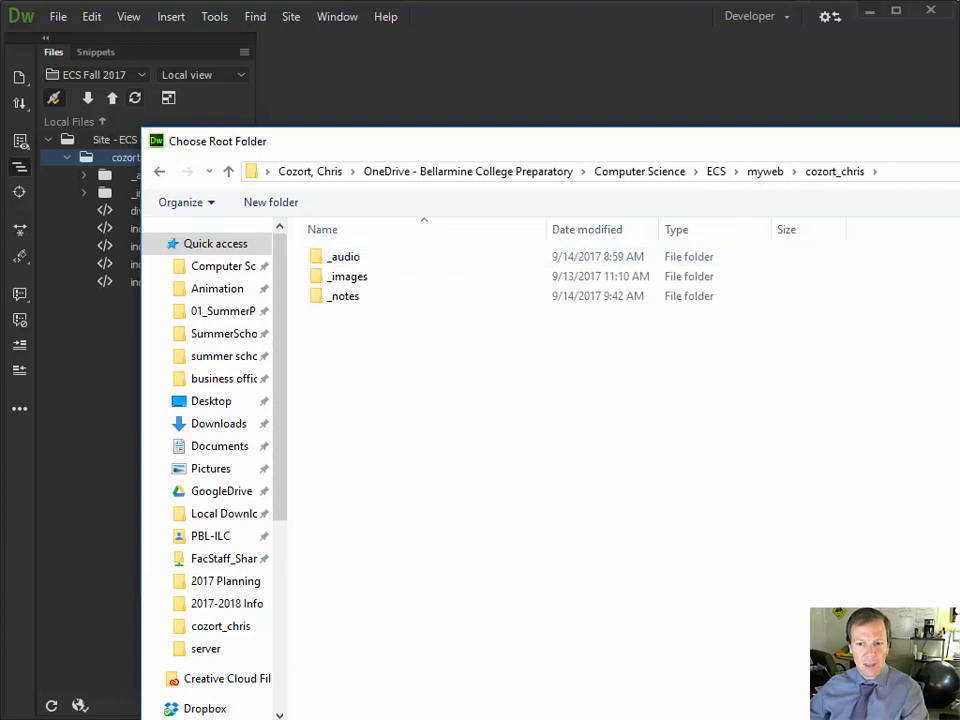
key("Return")
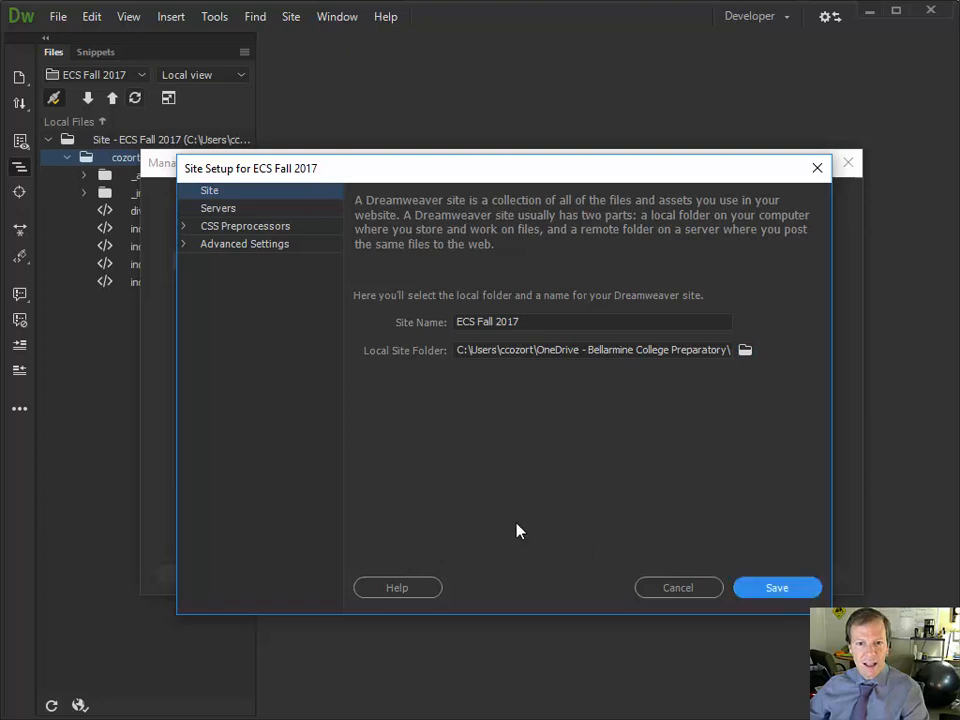
left_click(797, 591)
left_click(596, 401)
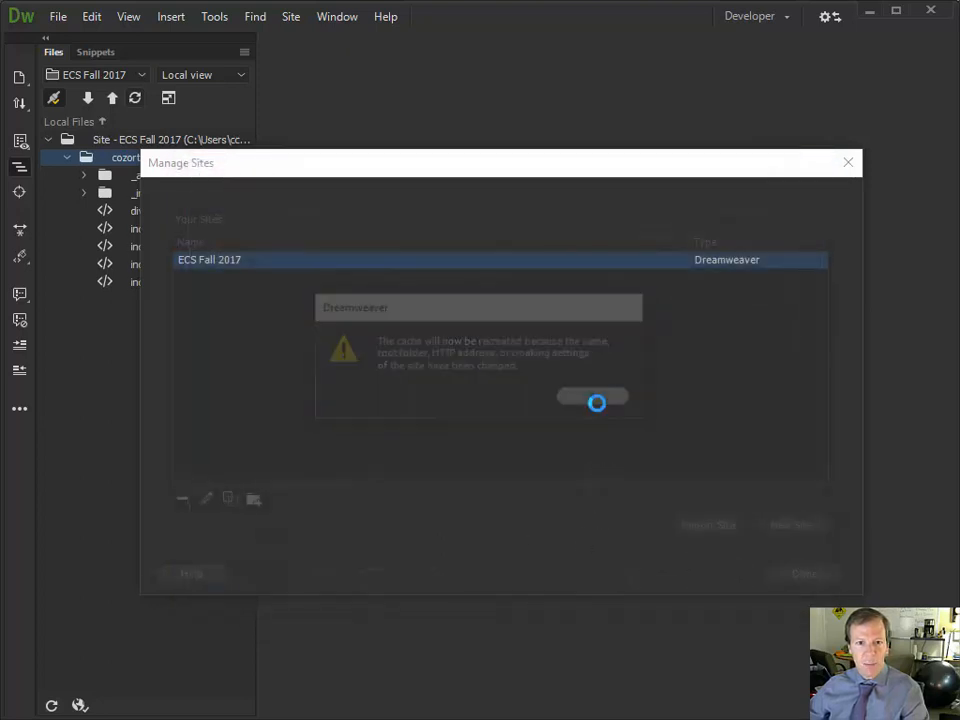
double_click(247, 263)
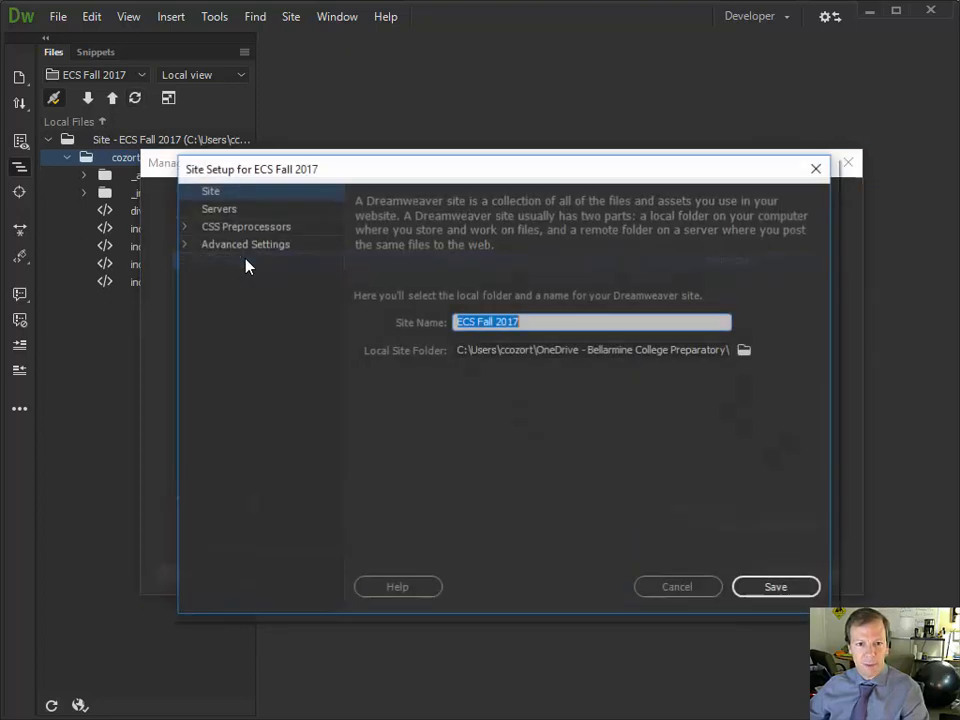
Append the student's folder name to the ECS Server root directory and Web URL, then save the server
left_click(231, 208)
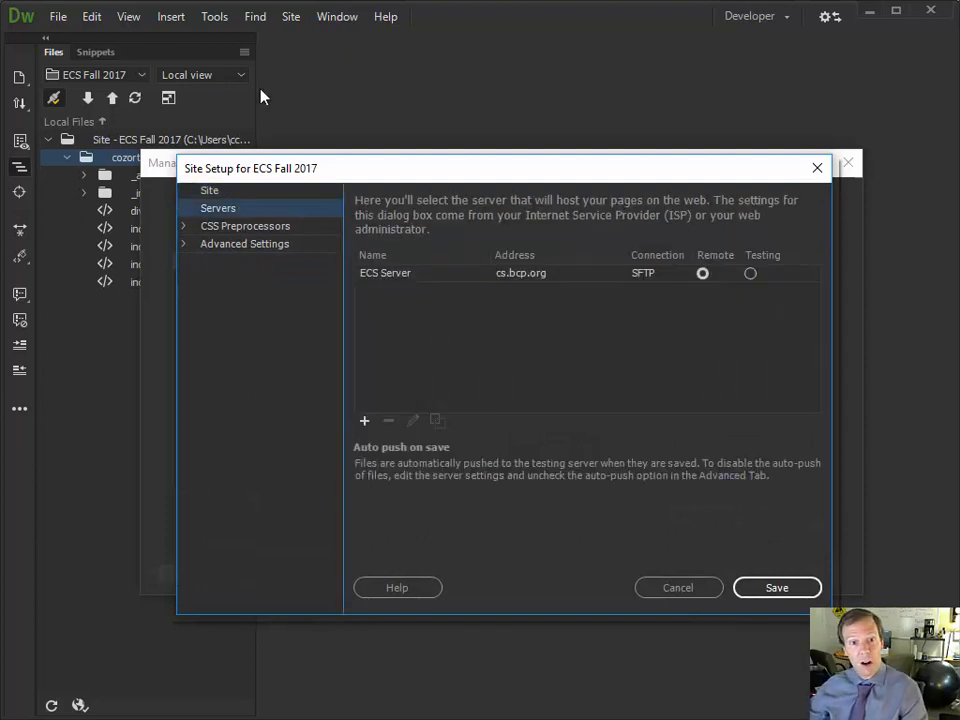
double_click(416, 284)
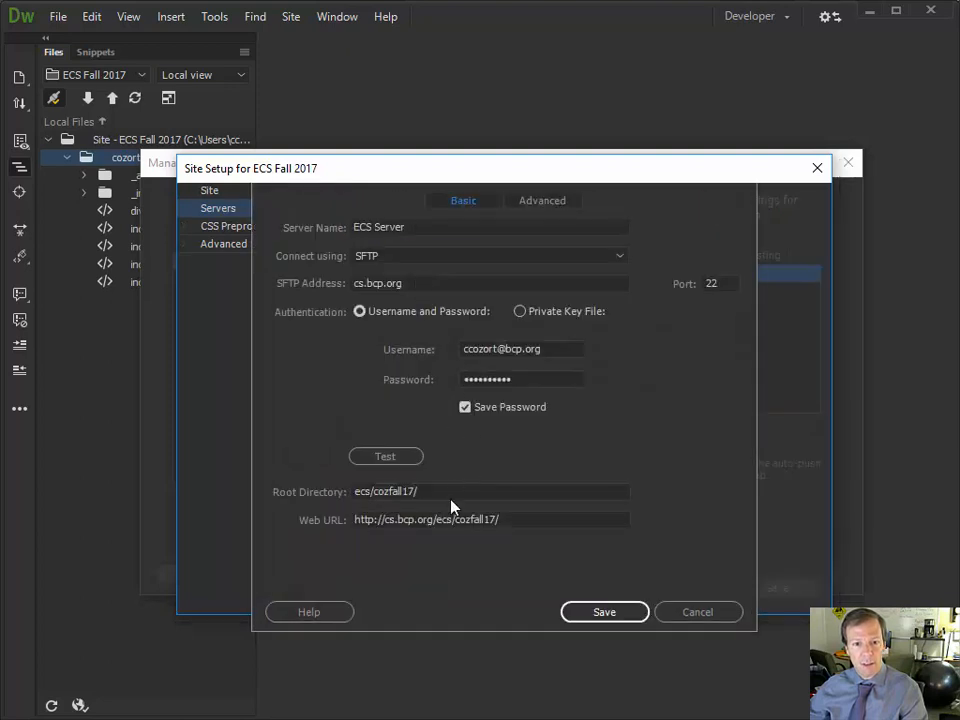
left_click(451, 492)
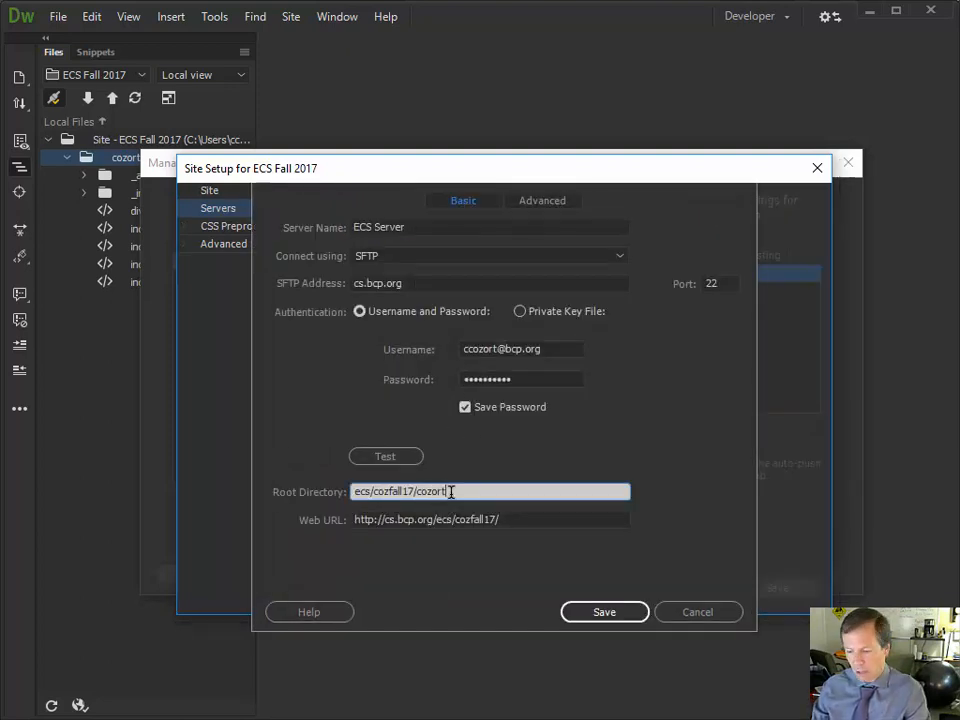
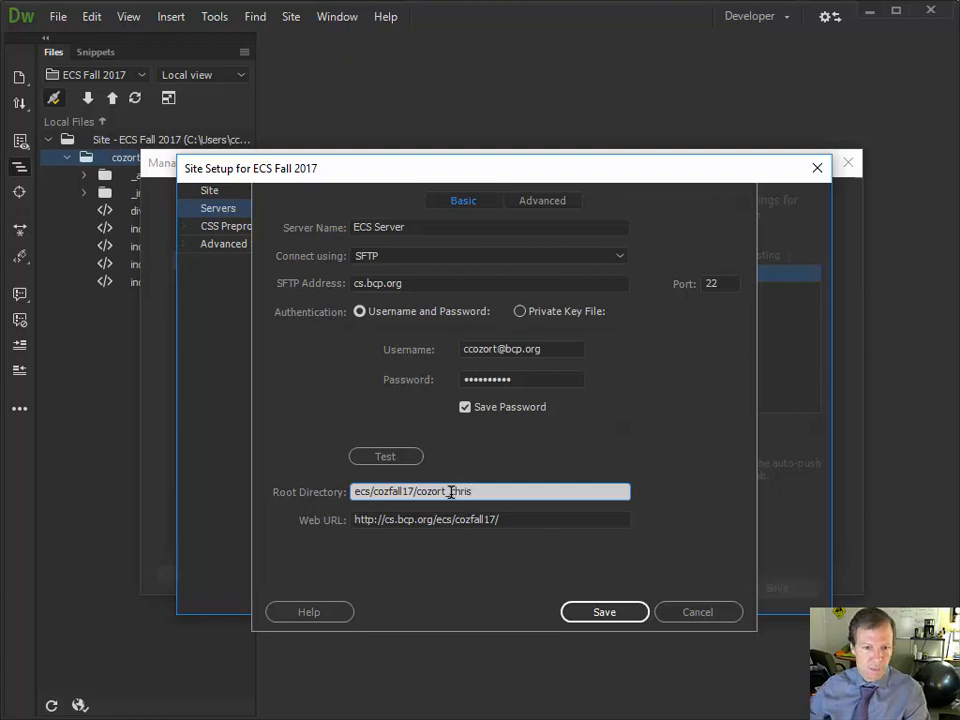
left_click(525, 521)
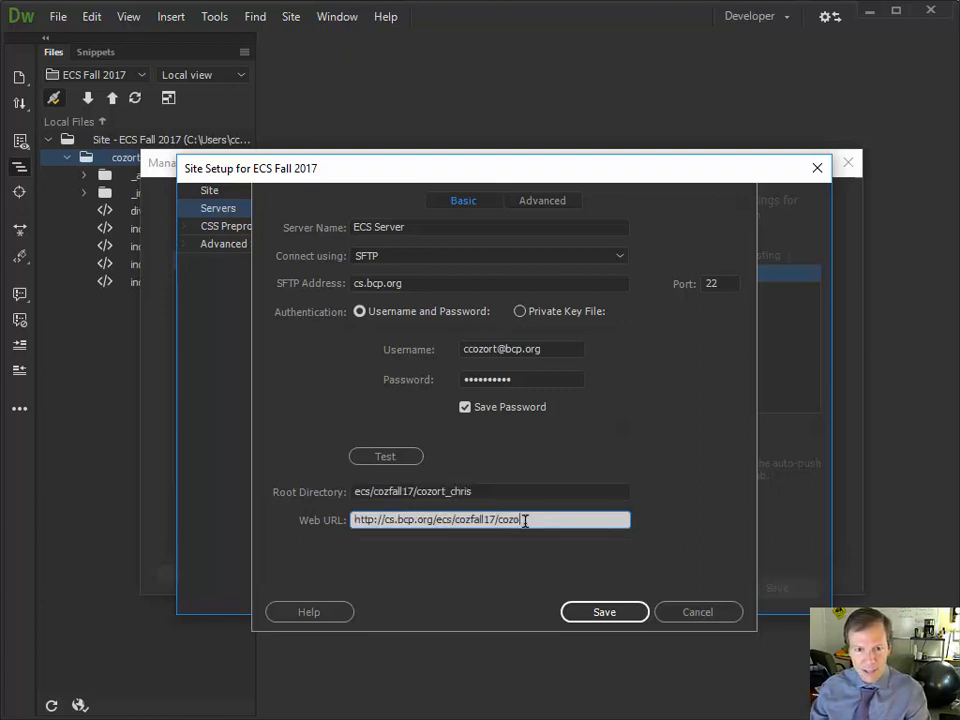
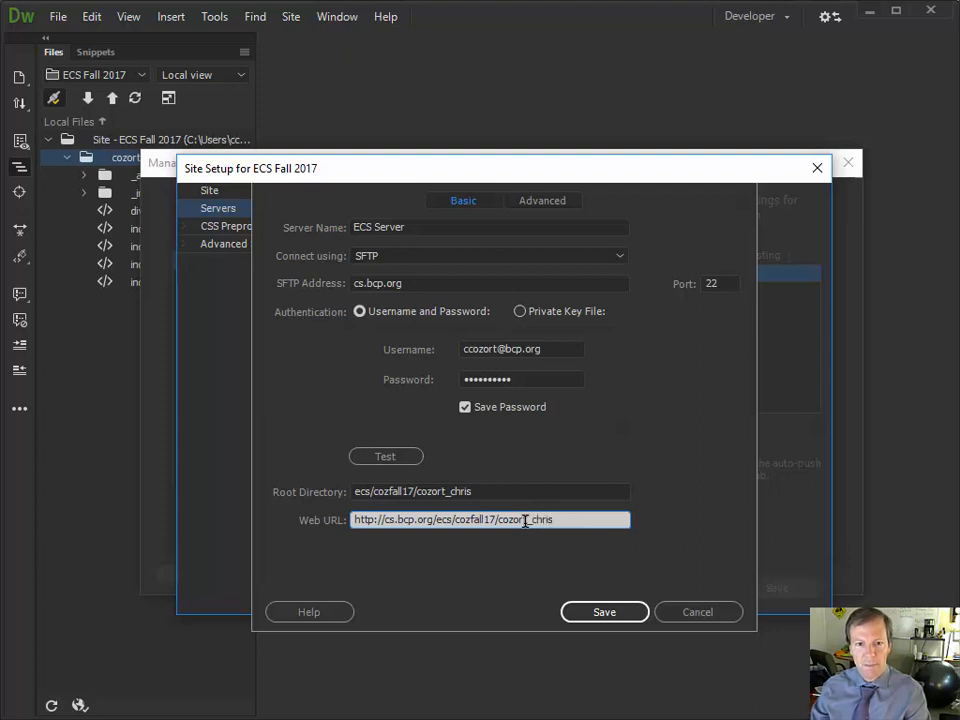
left_click(604, 611)
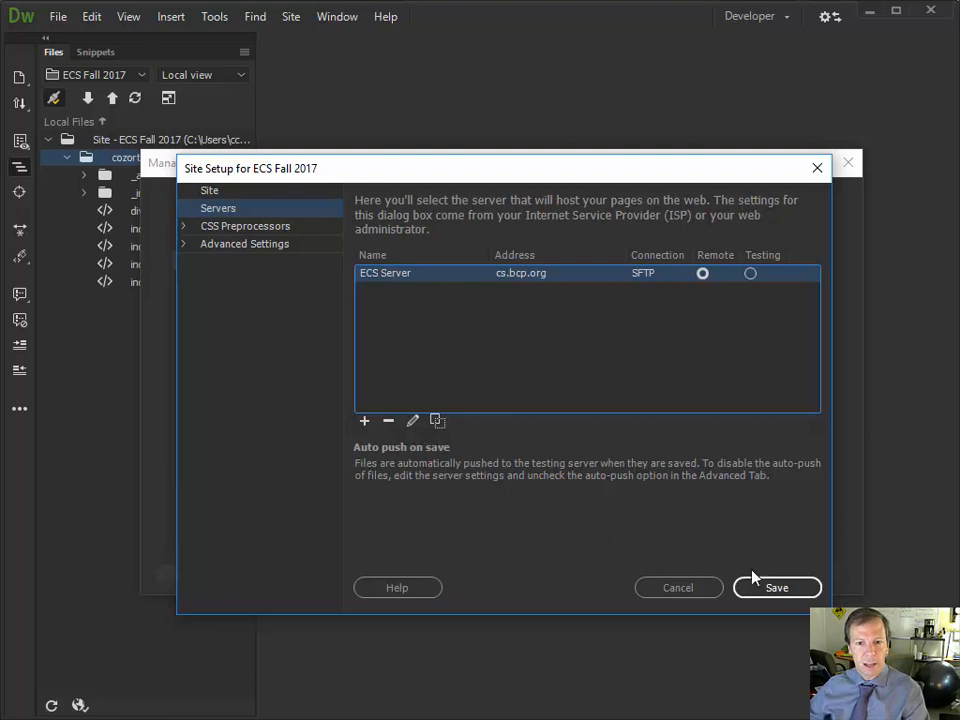
Save the ECS Fall 2017 site setup, accept the cache rebuild notice, and close the site manager
left_click(781, 590)
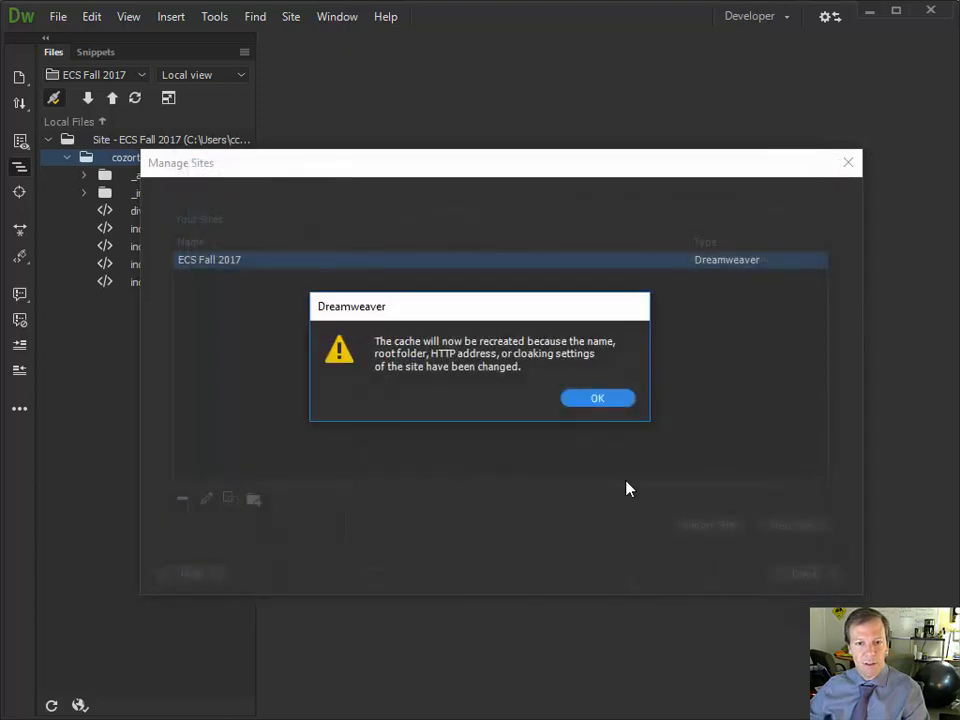
left_click(585, 406)
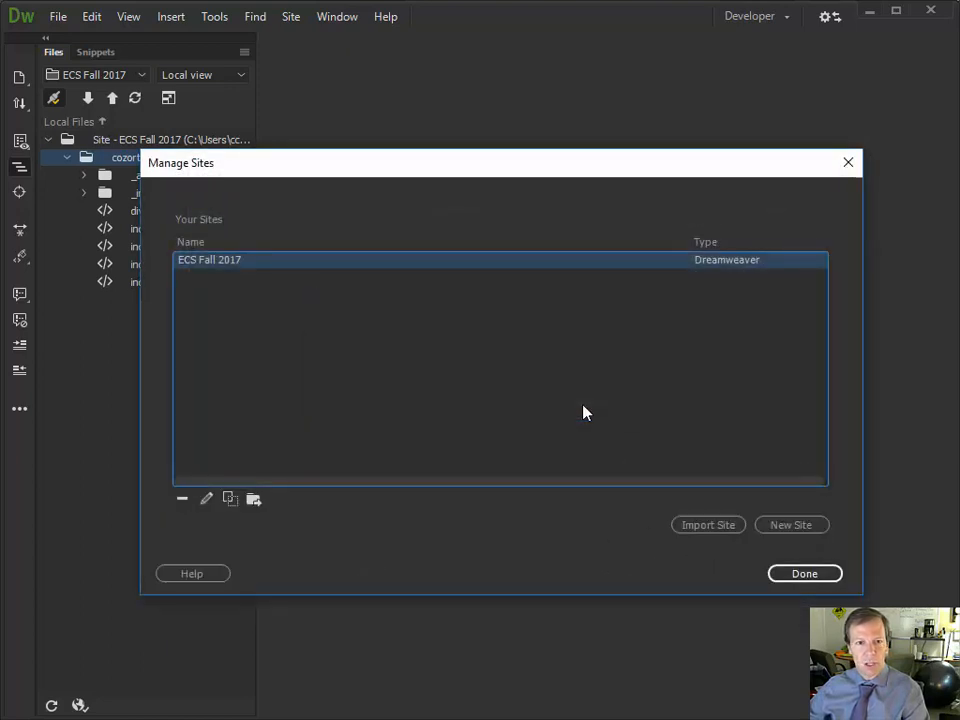
left_click(813, 572)
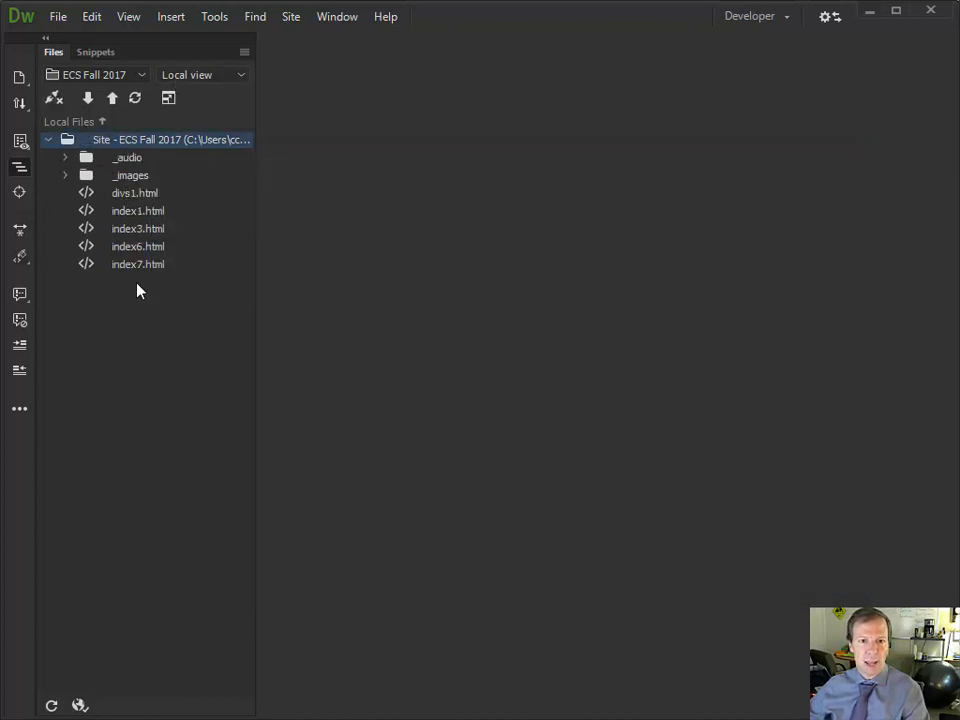
Switch the Files panel between Remote server and Local views to compare their files
left_click(199, 77)
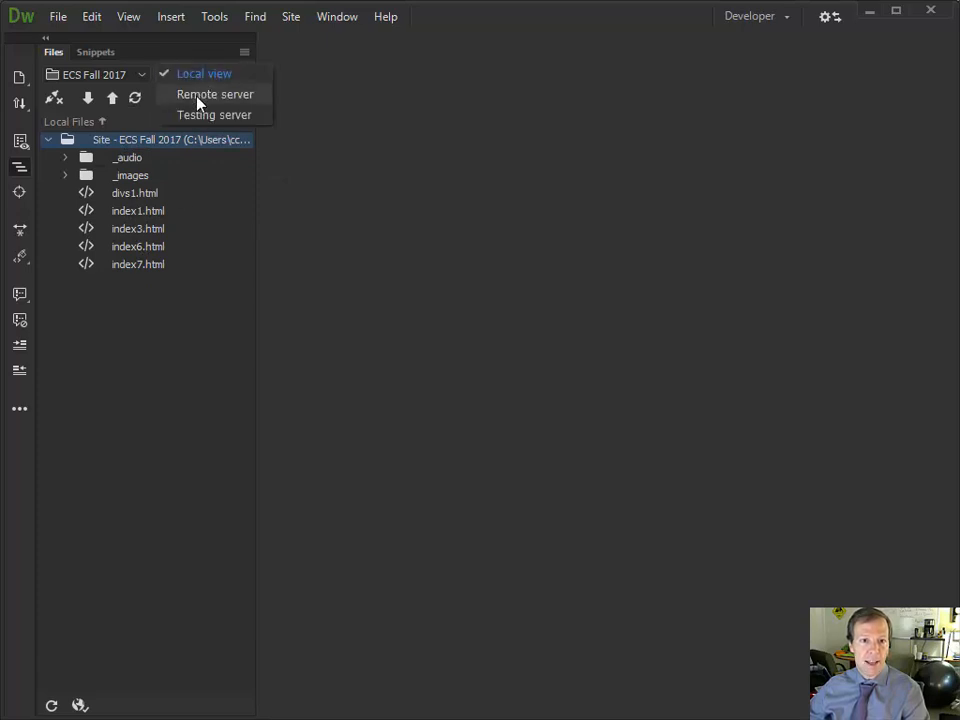
left_click(199, 97)
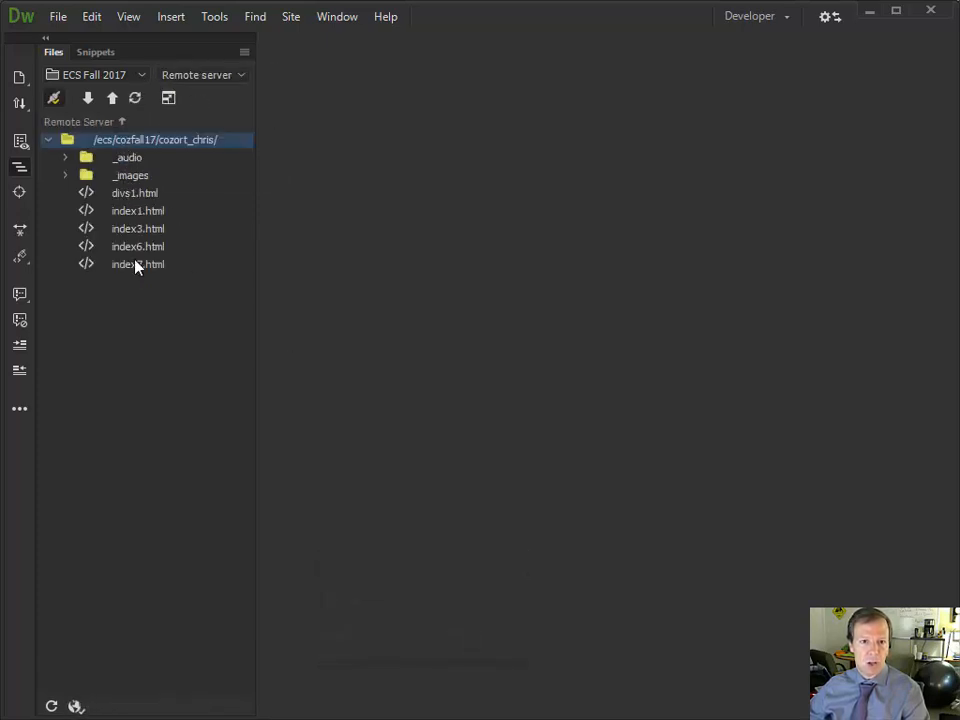
left_click(188, 75)
left_click(203, 52)
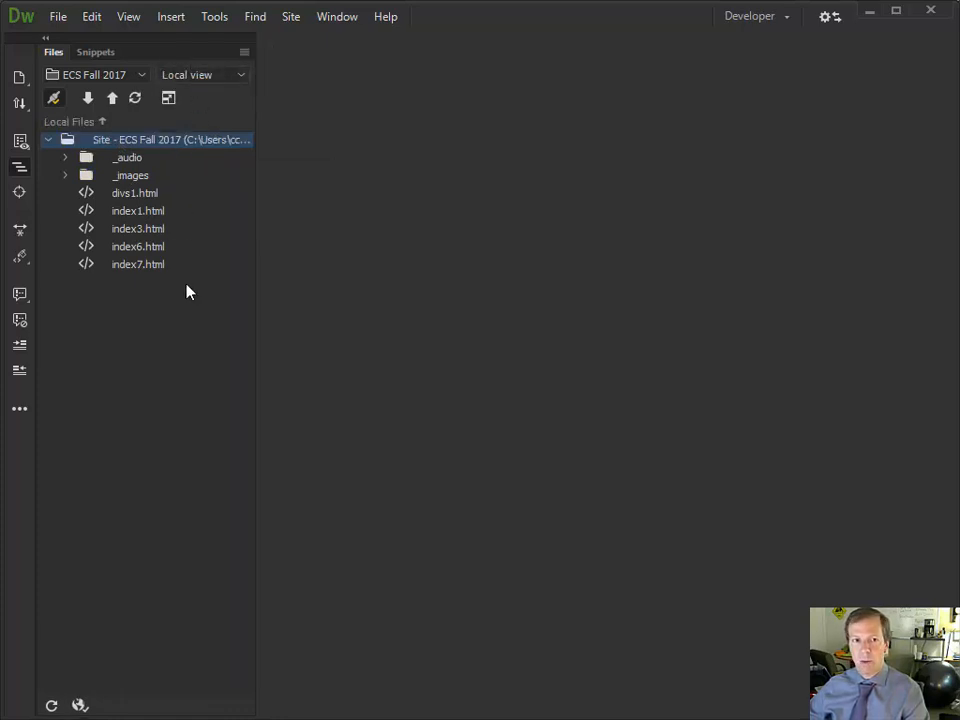
left_click(225, 72)
left_click(216, 100)
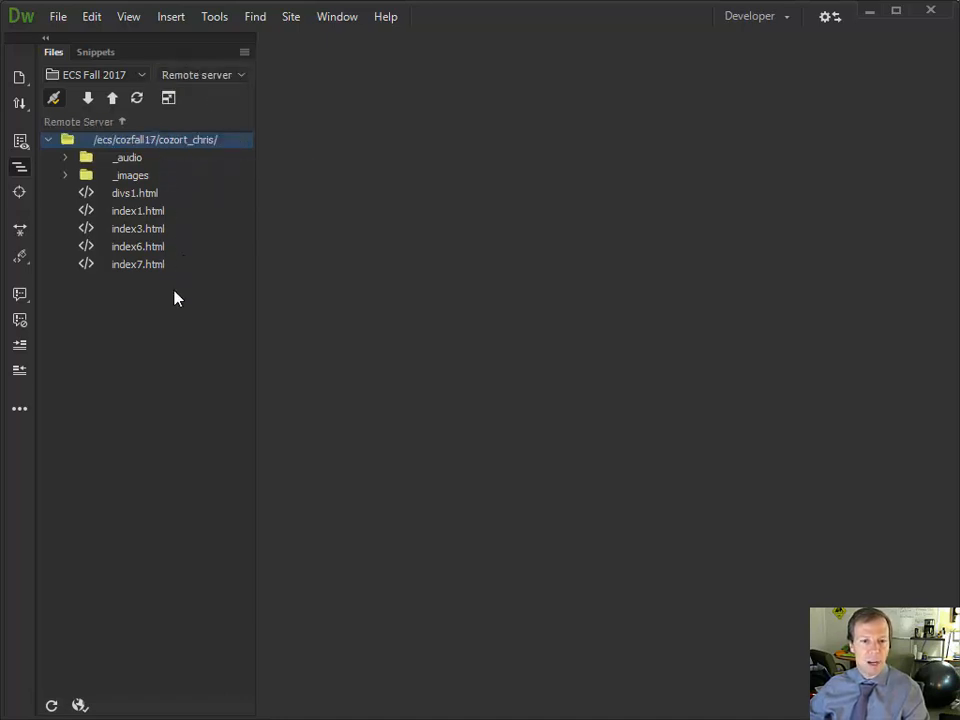
left_click(199, 74)
left_click(203, 54)
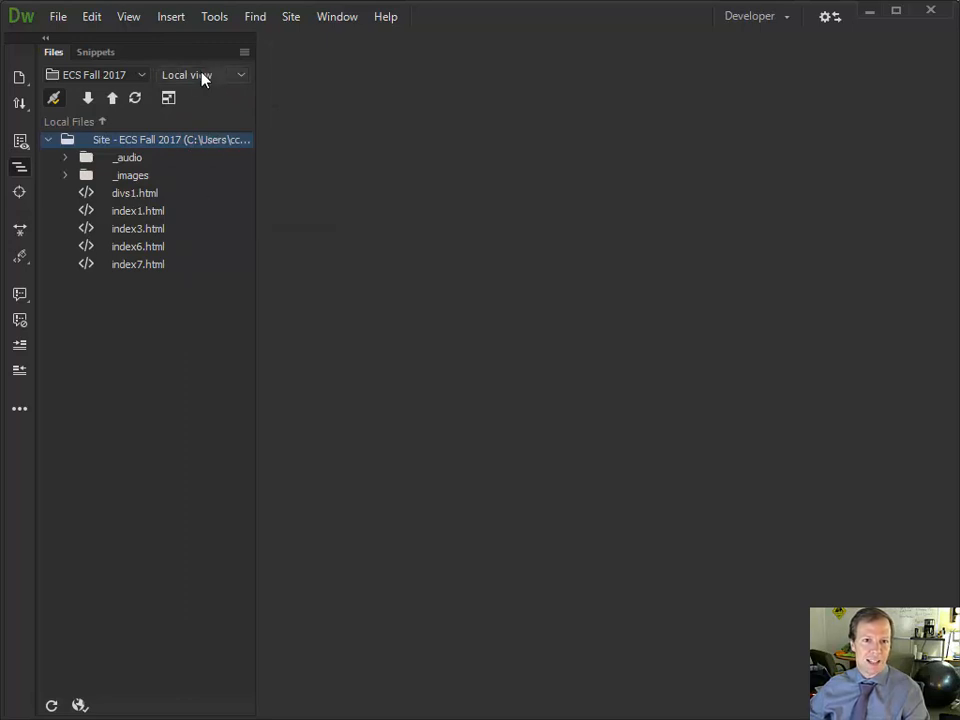
left_click(112, 78)
left_click(114, 99)
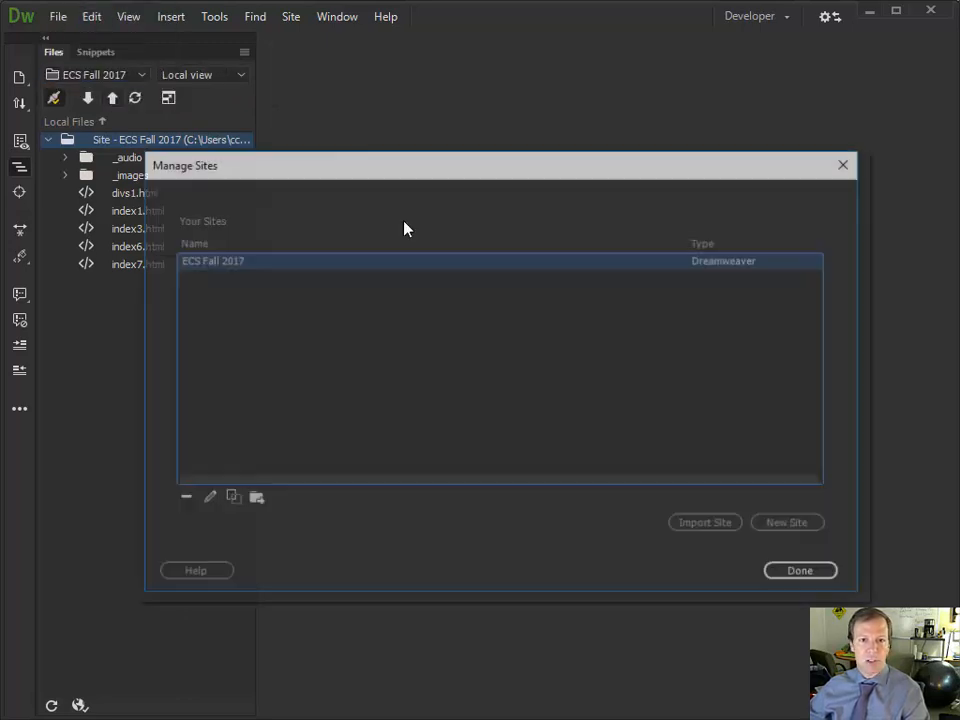
double_click(209, 260)
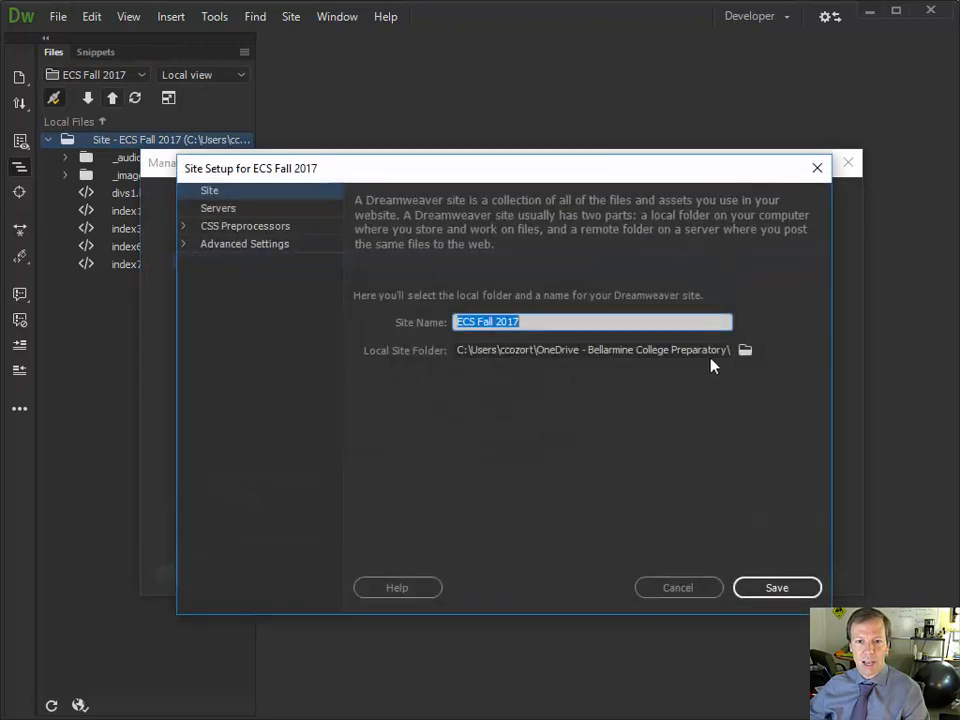
left_click(745, 352)
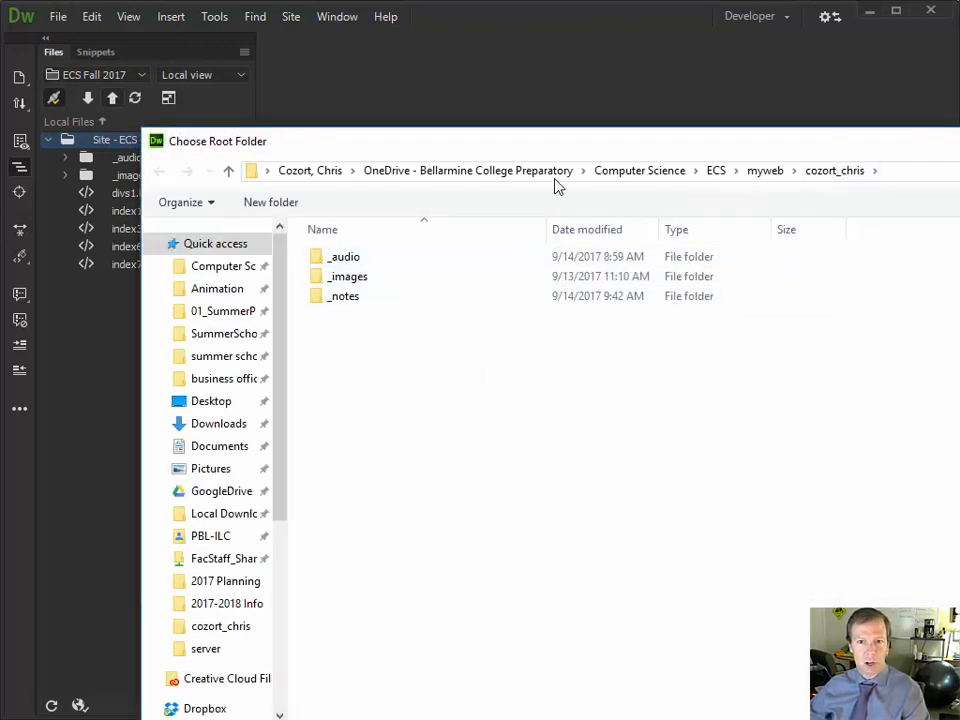
left_click_drag(959, 143, 938, 124)
key("Escape")
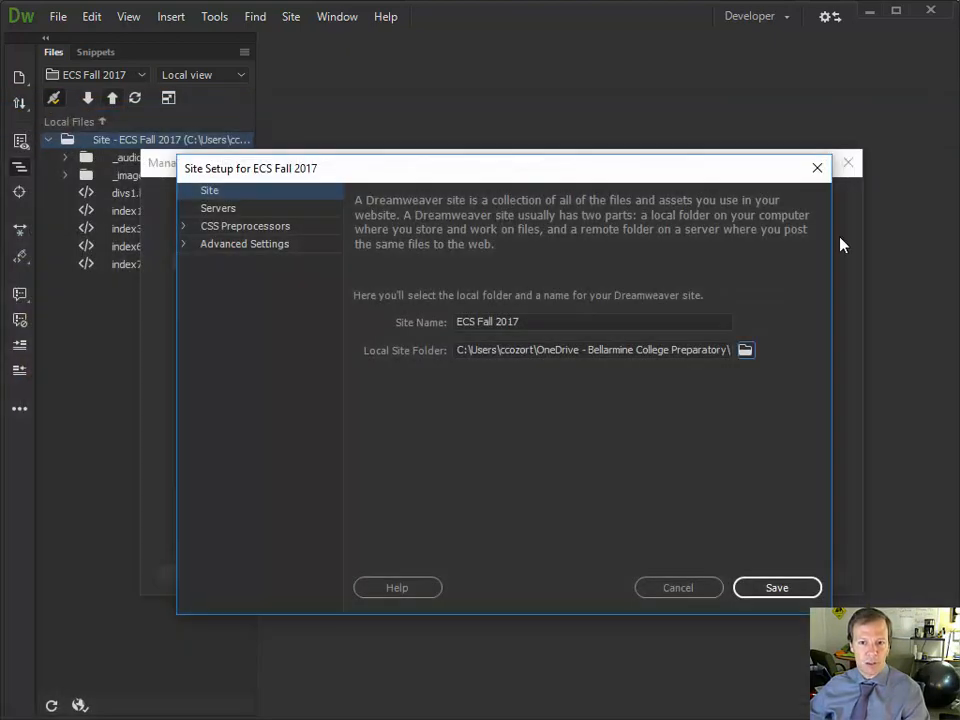
left_click(790, 583)
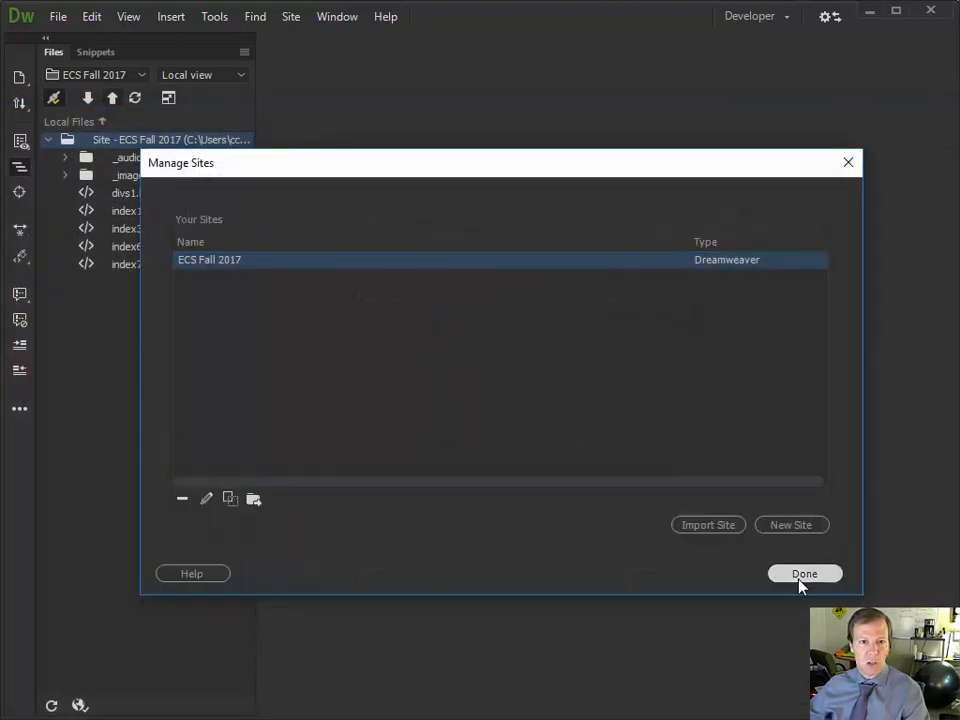
left_click(802, 575)
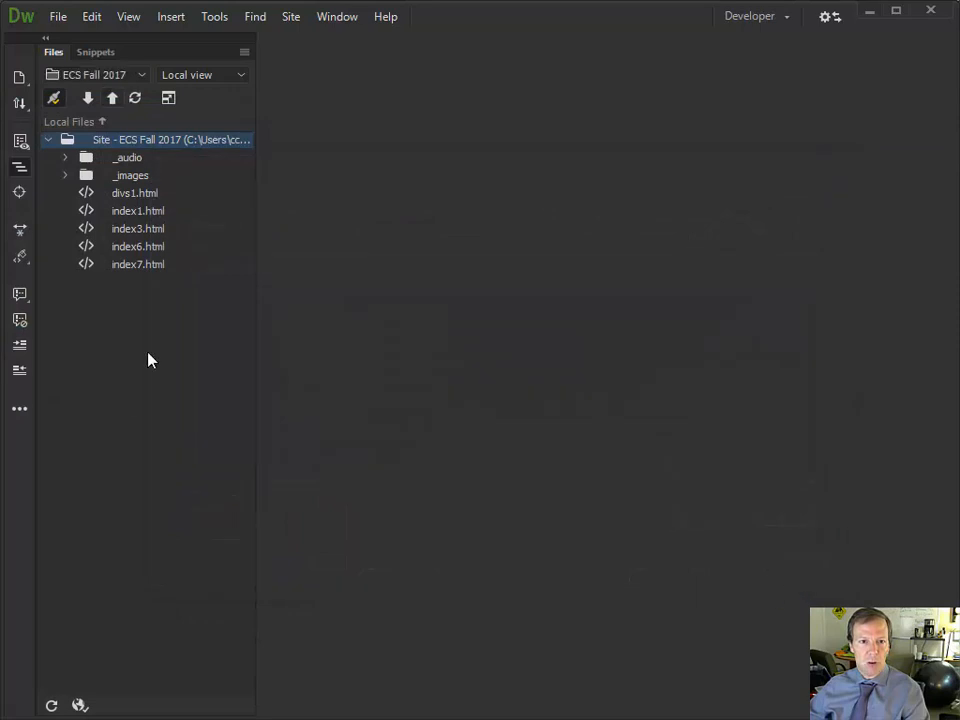
Put the entire site on the server, overwriting all changed remote files with Yes to All
left_click(112, 97)
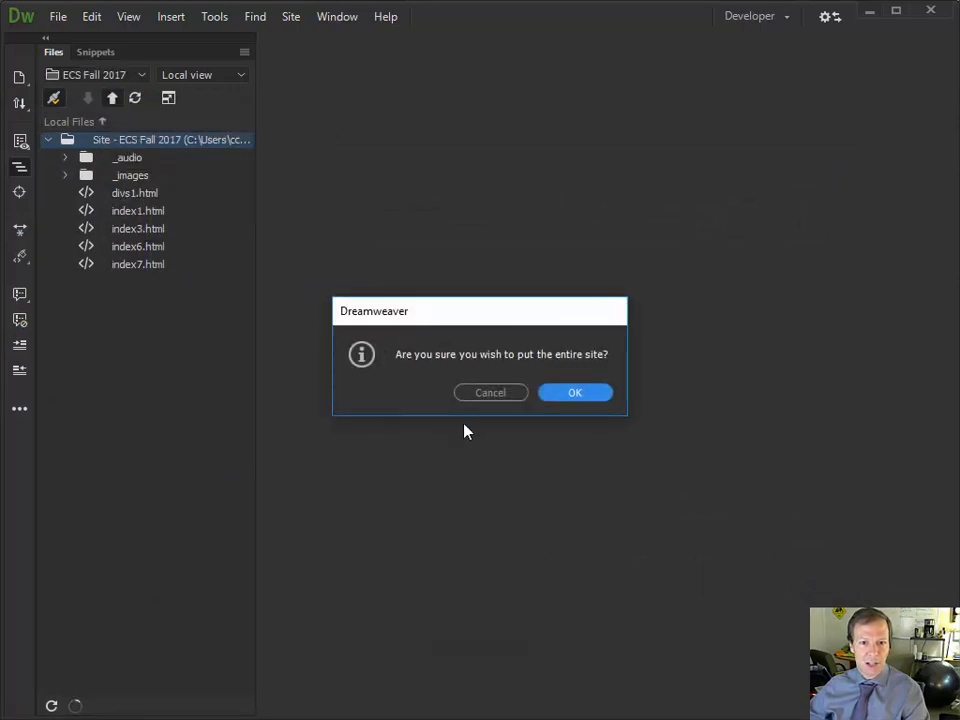
left_click(576, 393)
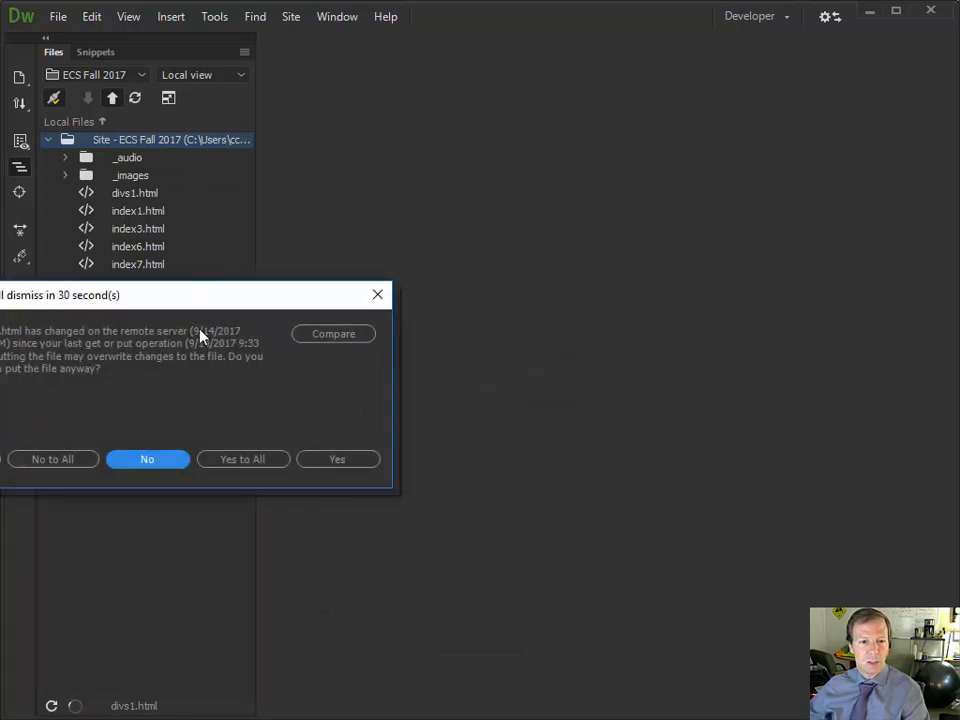
left_click(240, 459)
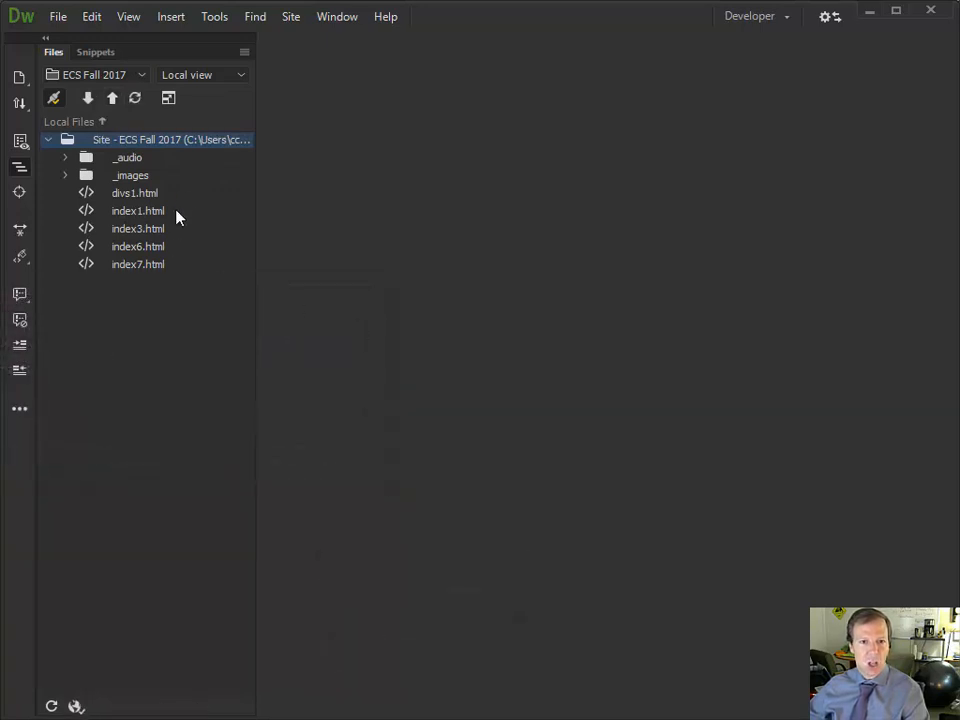
Check the uploaded files in Remote server view, then return to Local view
left_click(188, 80)
left_click(186, 94)
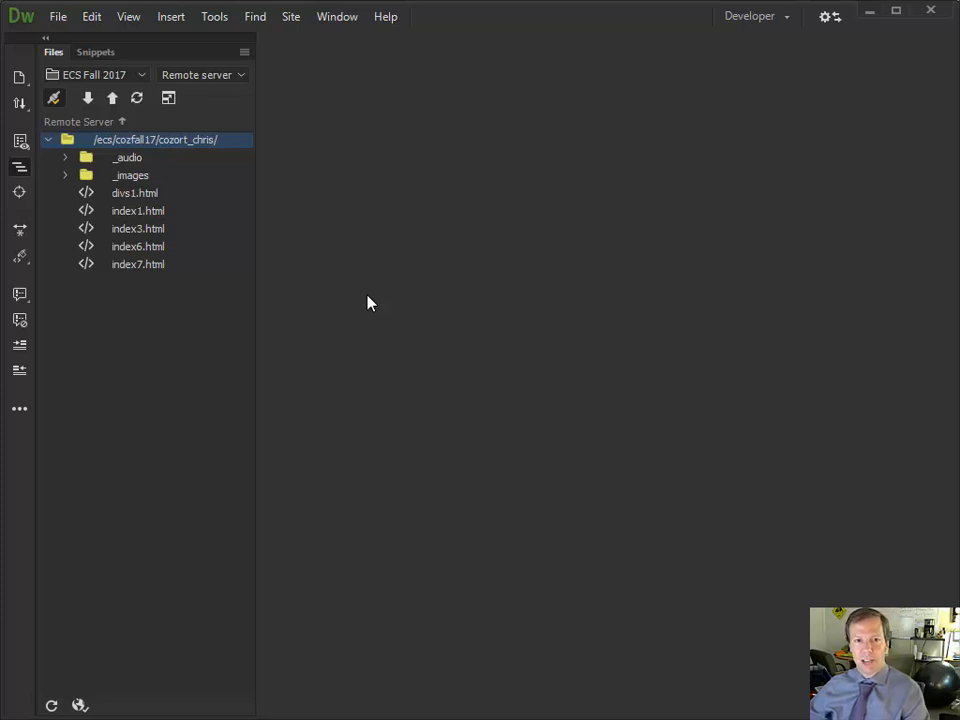
left_click(200, 76)
left_click(195, 52)
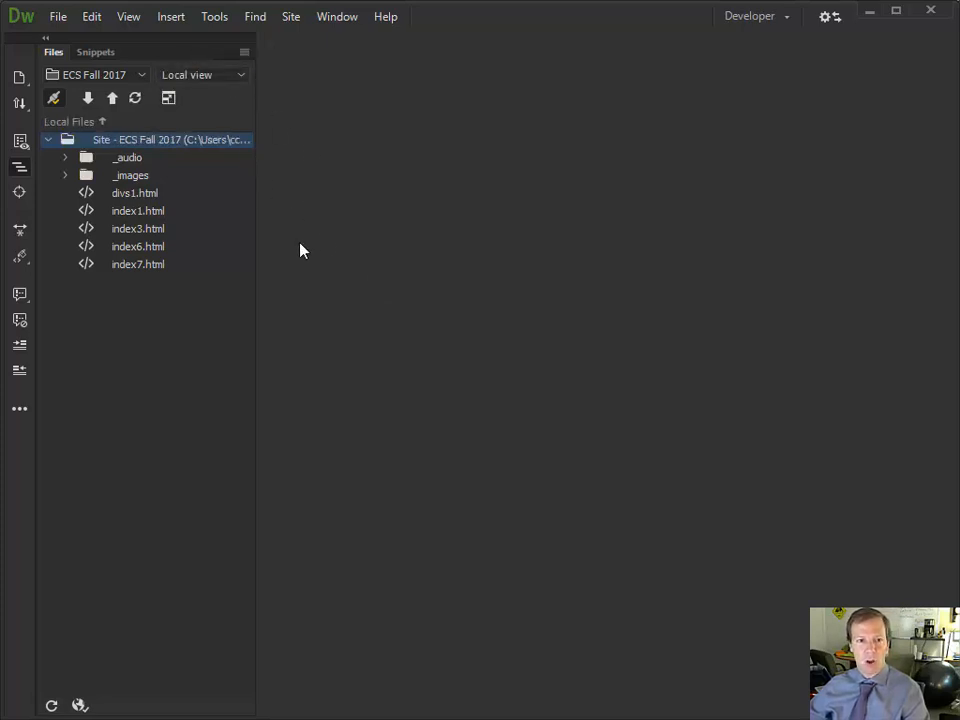